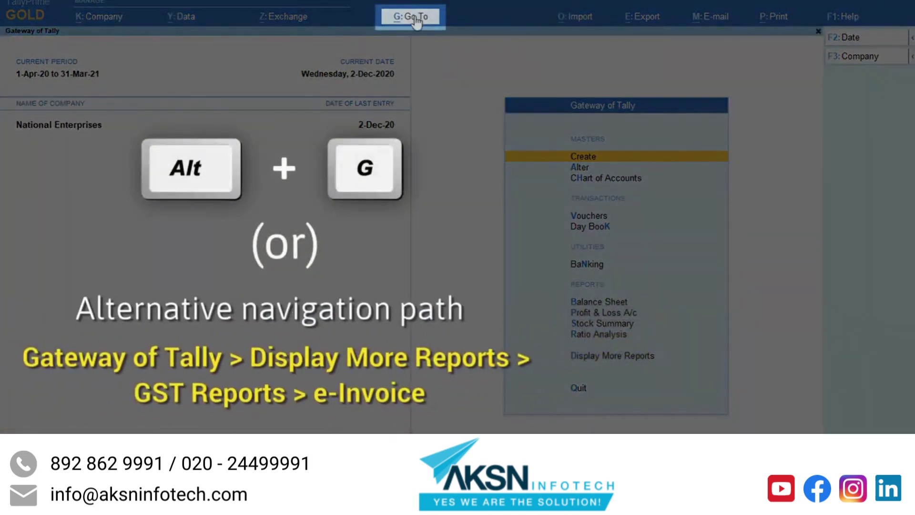
# Step: Bring up the Go To list of reports from the Gateway of Tally
pyautogui.click(415, 19)
# Step: Open e-Invoice via 'Ein' and step through the Pending, Exported and IRN Generated status lines
pyautogui.write('Ein')
pyautogui.press('Return')
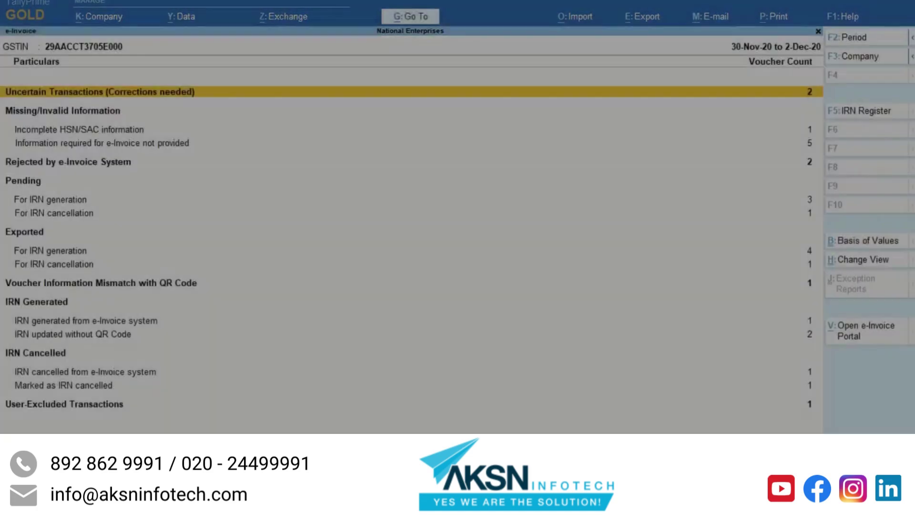
pyautogui.press('Down')
pyautogui.press('Down')
pyautogui.press('Down')
pyautogui.press('Down')
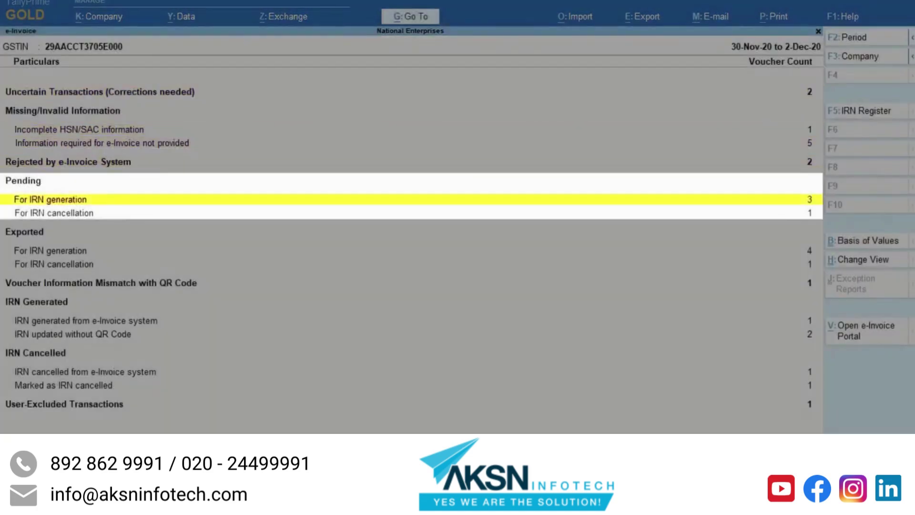
pyautogui.press('Down')
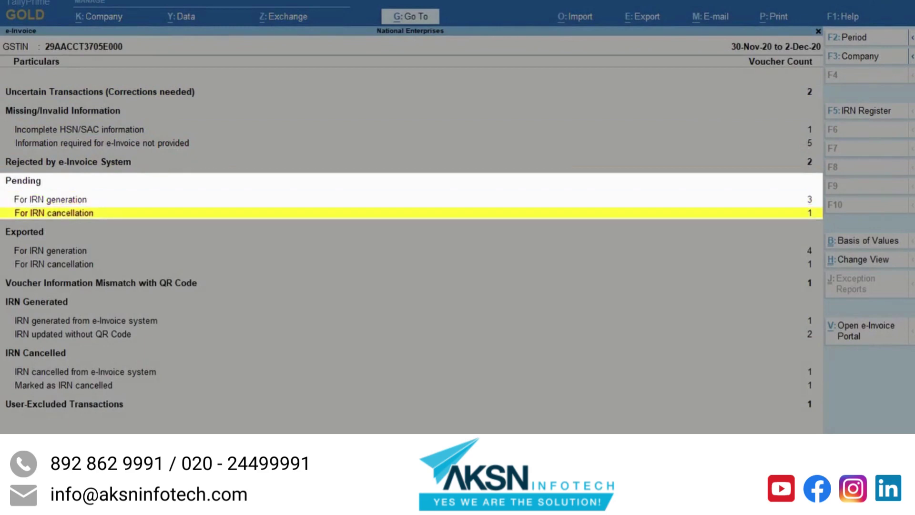
pyautogui.press('Down')
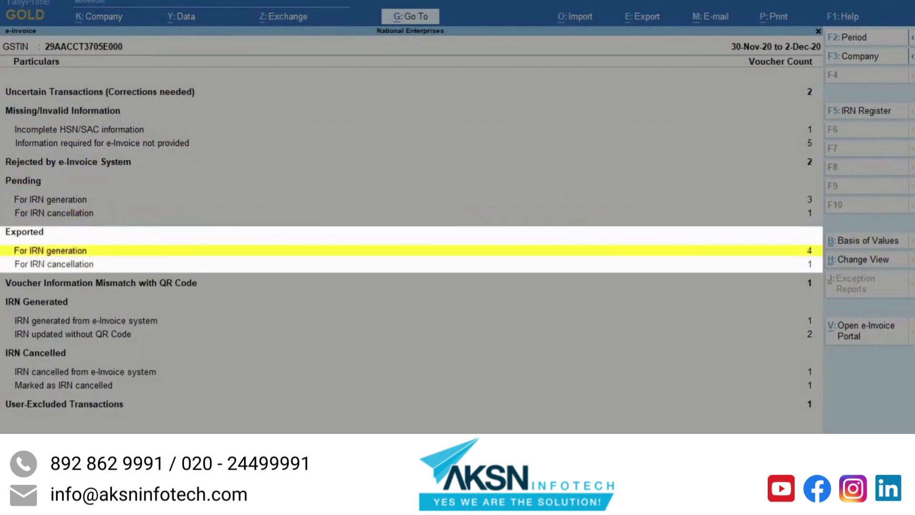
pyautogui.press('Down')
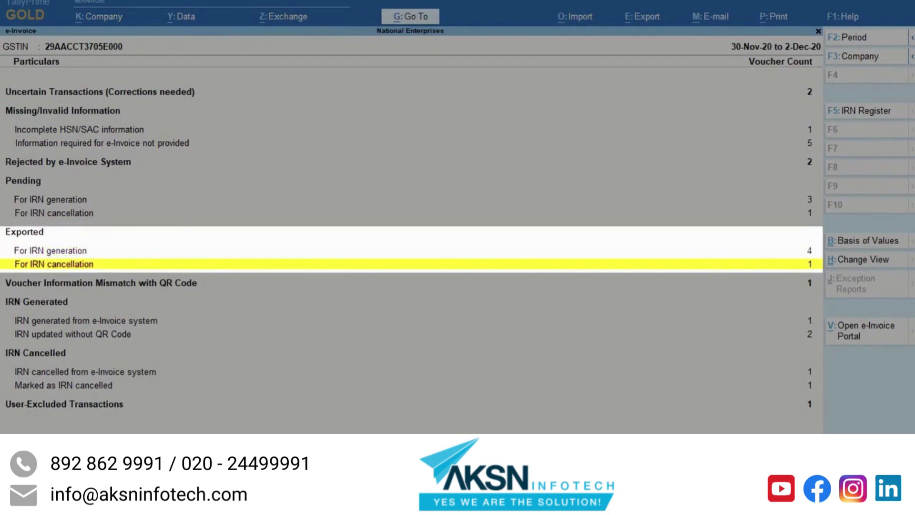
pyautogui.press('Down')
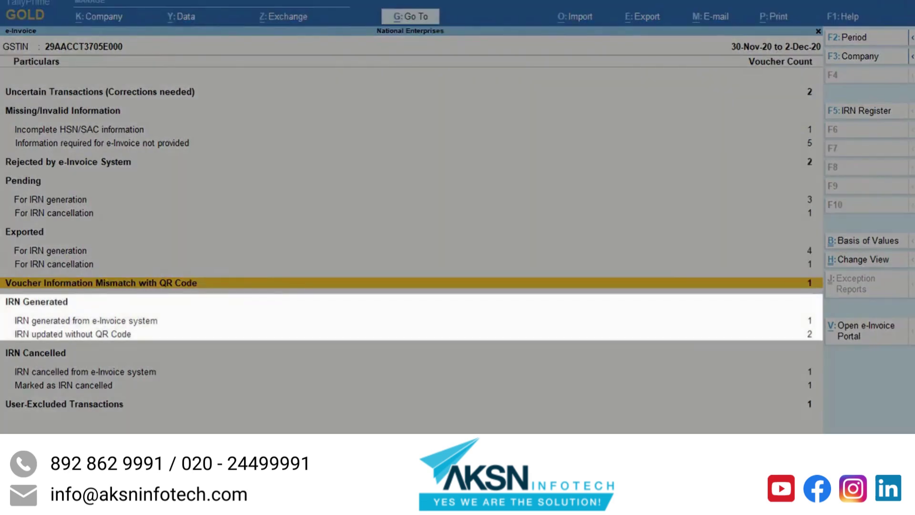
pyautogui.press('Down')
pyautogui.press('Down')
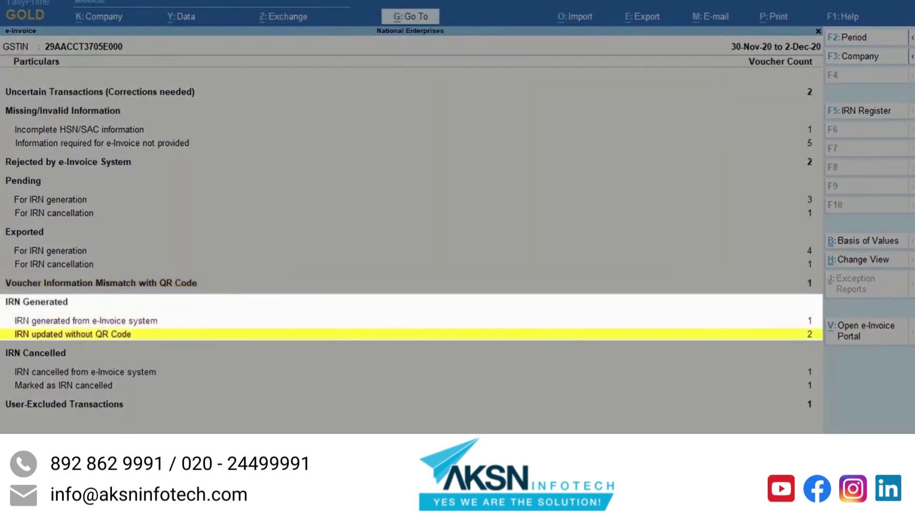
pyautogui.press('Up')
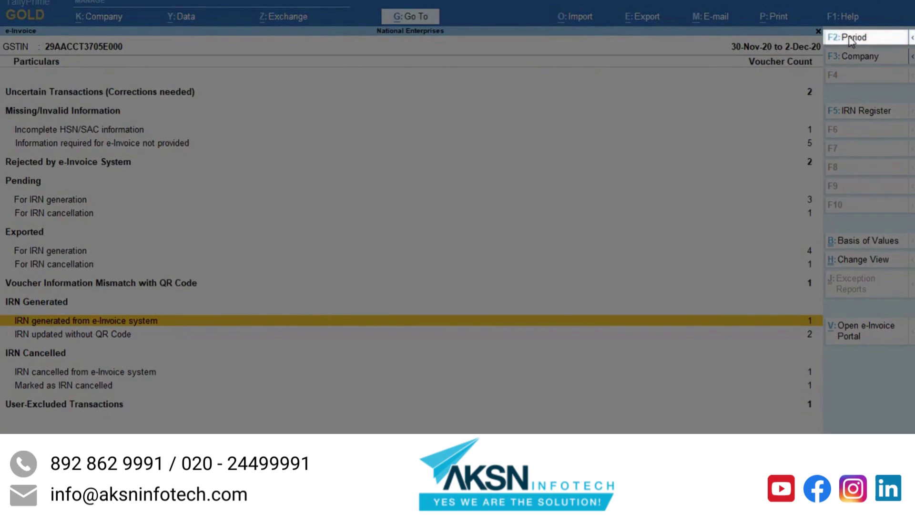
# Step: Start the e-Invoice report period from 20-Nov-20 (20.11.2020)
pyautogui.click(851, 39)
pyautogui.write('20.11.2020')
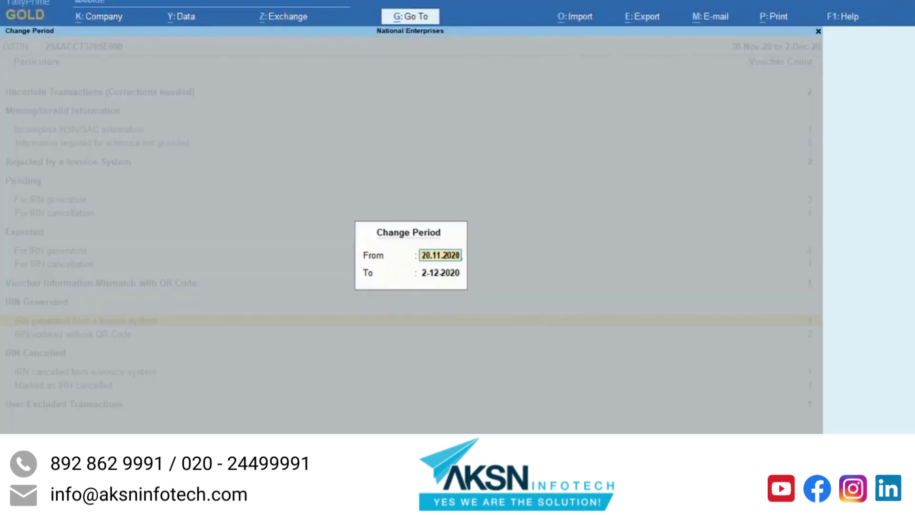
pyautogui.press('Return')
pyautogui.press('Return')
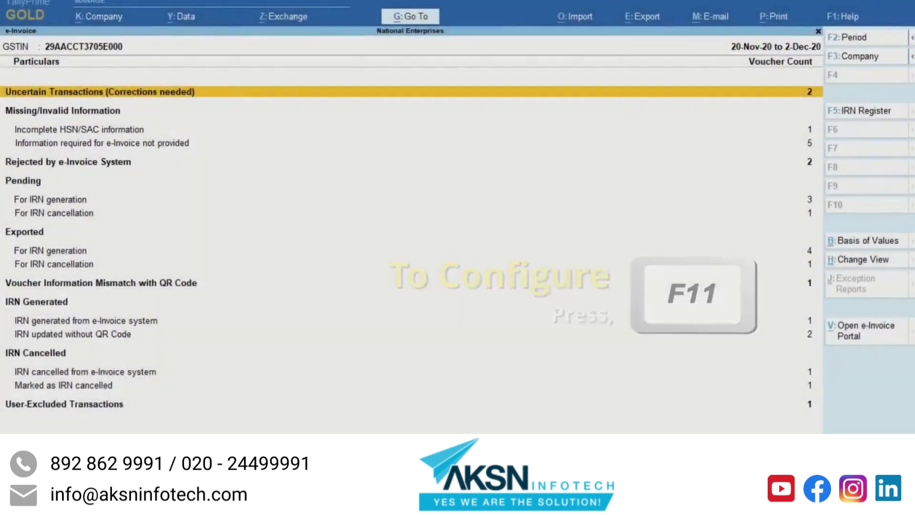
# Step: In the company's GST details, set the default e-Invoice report period to 10 days
pyautogui.press('F11')
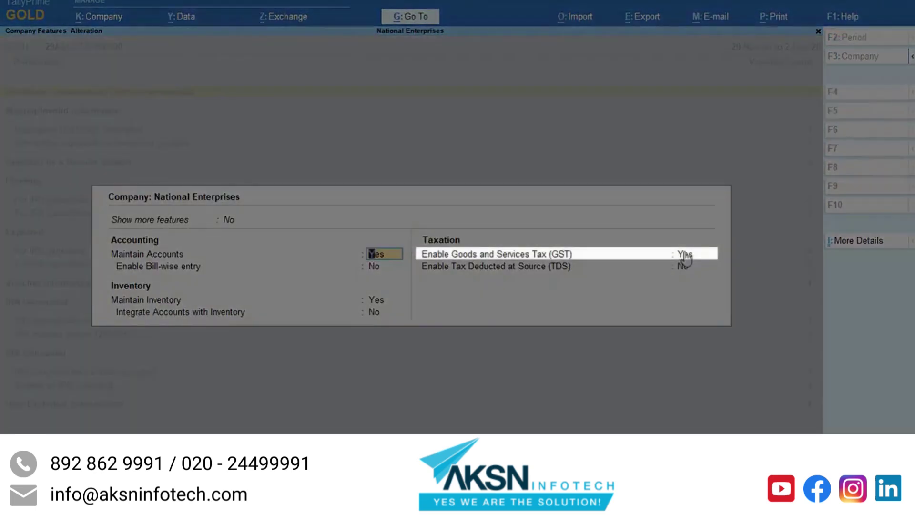
pyautogui.click(685, 256)
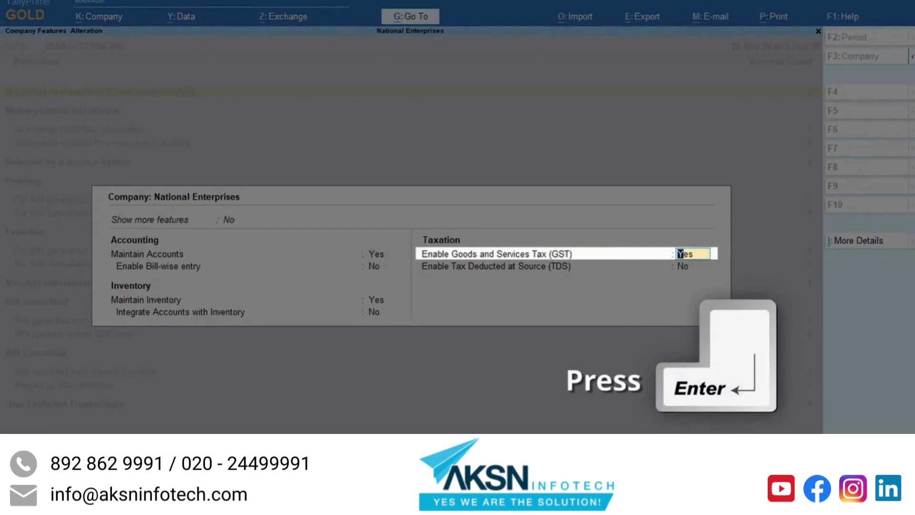
pyautogui.press('Return')
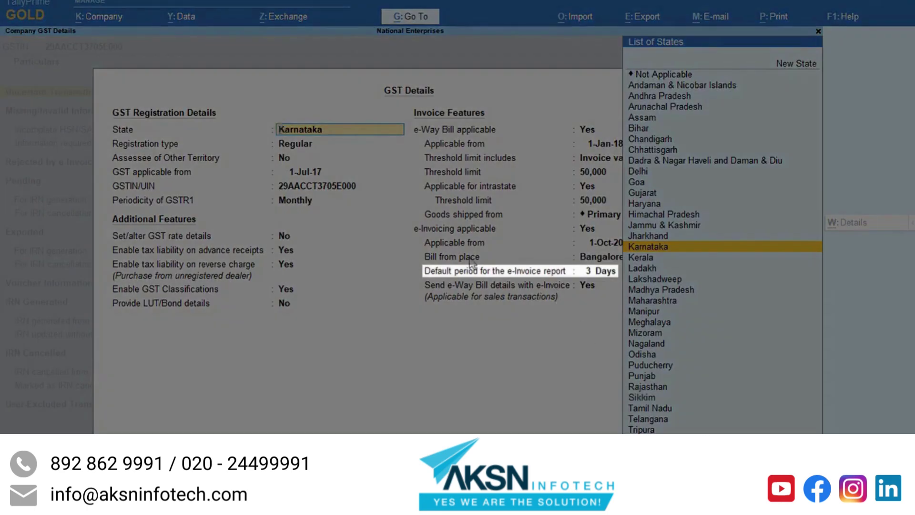
pyautogui.click(588, 272)
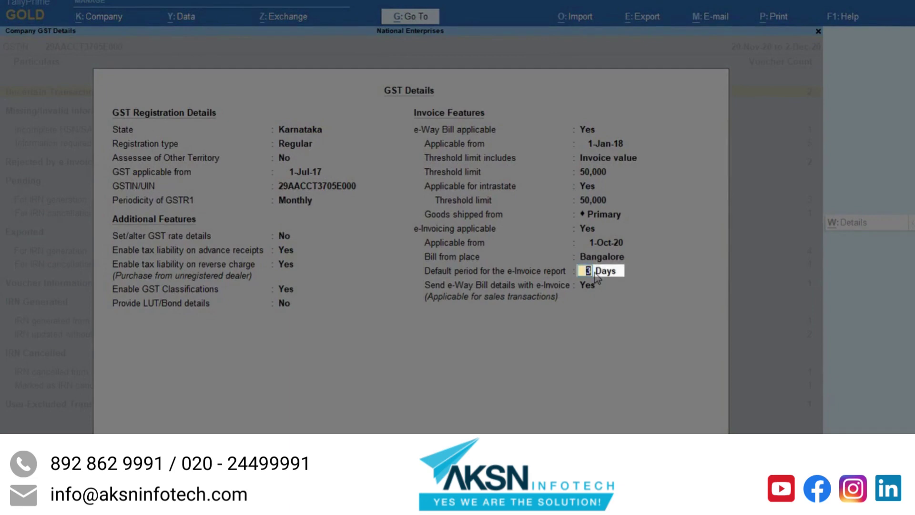
pyautogui.write('2')
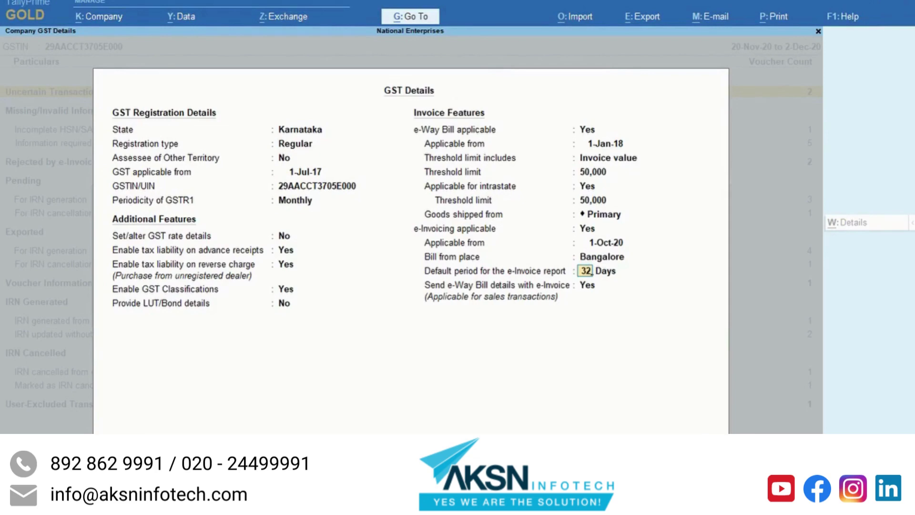
pyautogui.press('Return')
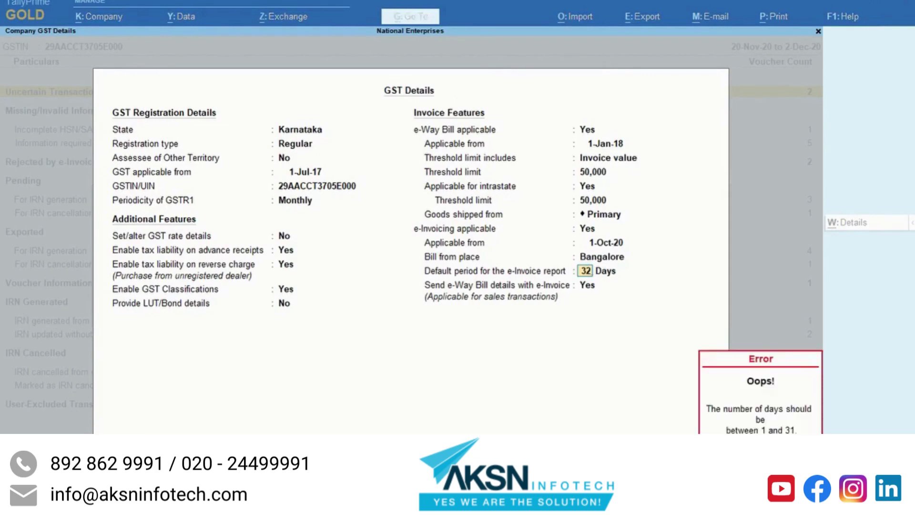
pyautogui.press('BackSpace')
pyautogui.write('10')
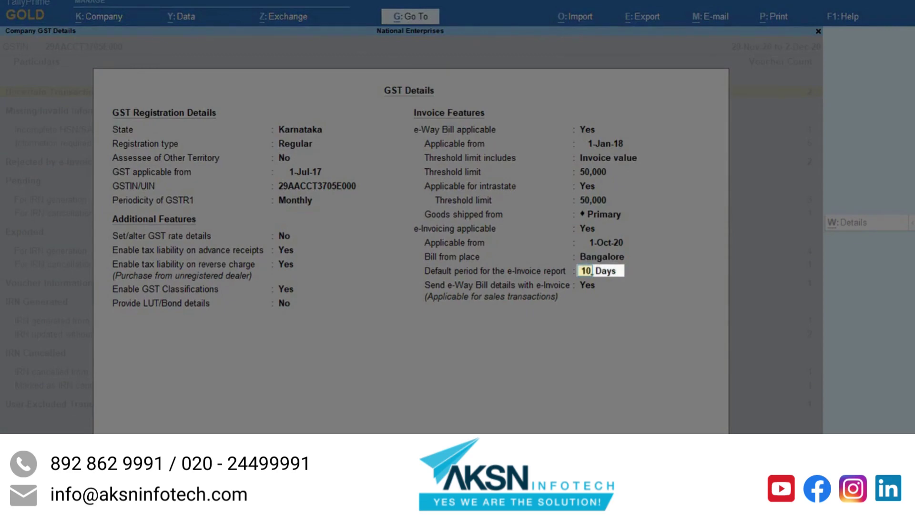
pyautogui.press('Return')
pyautogui.press('Return')
pyautogui.press('Return')
pyautogui.press('Return')
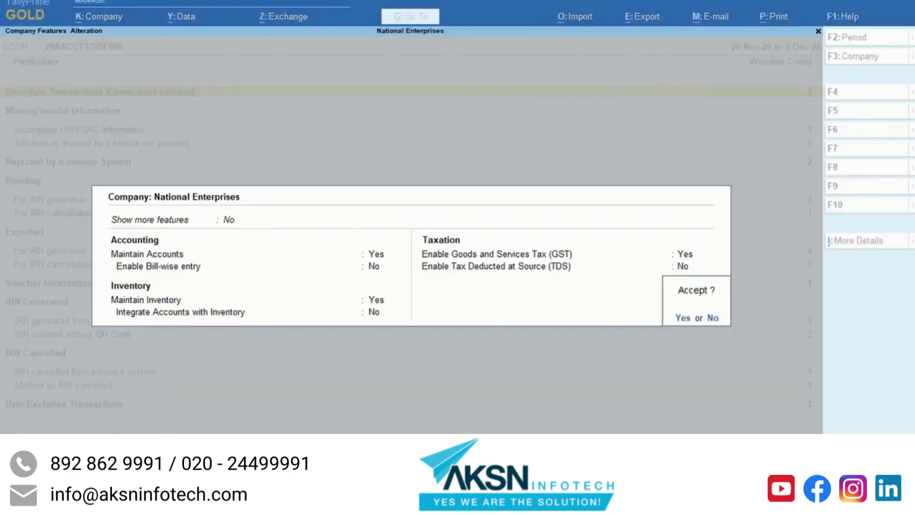
pyautogui.press('Return')
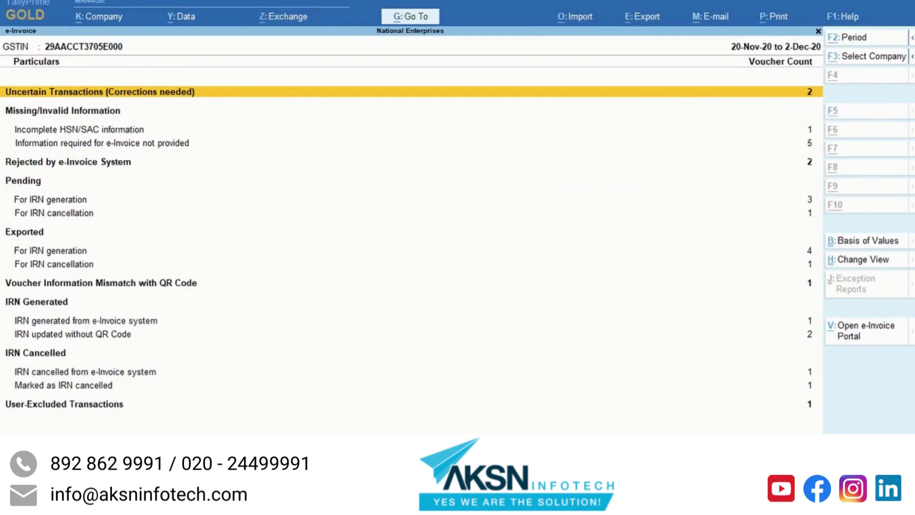
pyautogui.hotkey('alt', 'g')
# Step: Reopen the e-Invoice report and list vouchers for Send for e-Invoicing, declining to send all
pyautogui.write('Ein')
pyautogui.press('Return')
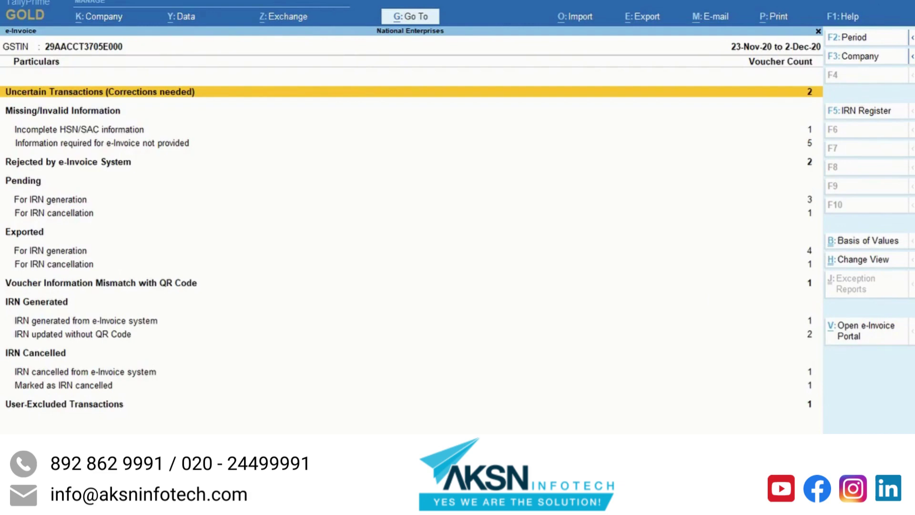
pyautogui.click(286, 17)
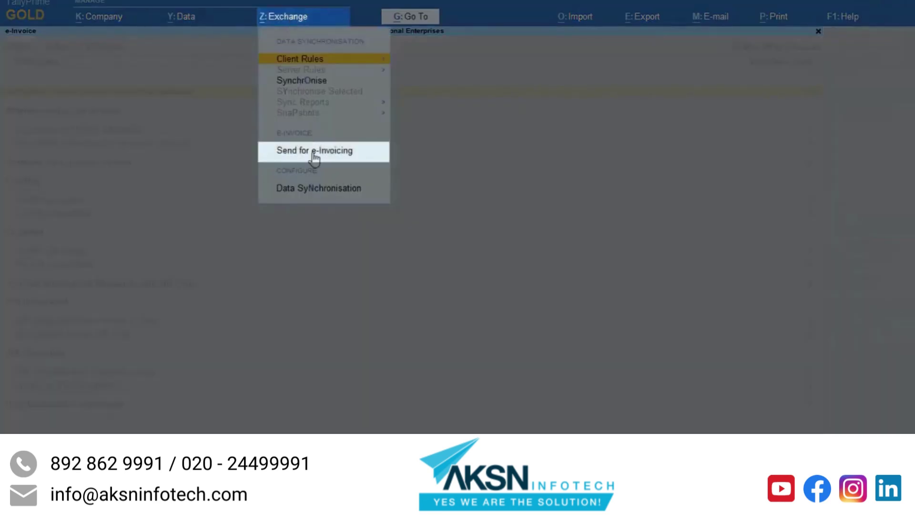
pyautogui.click(315, 152)
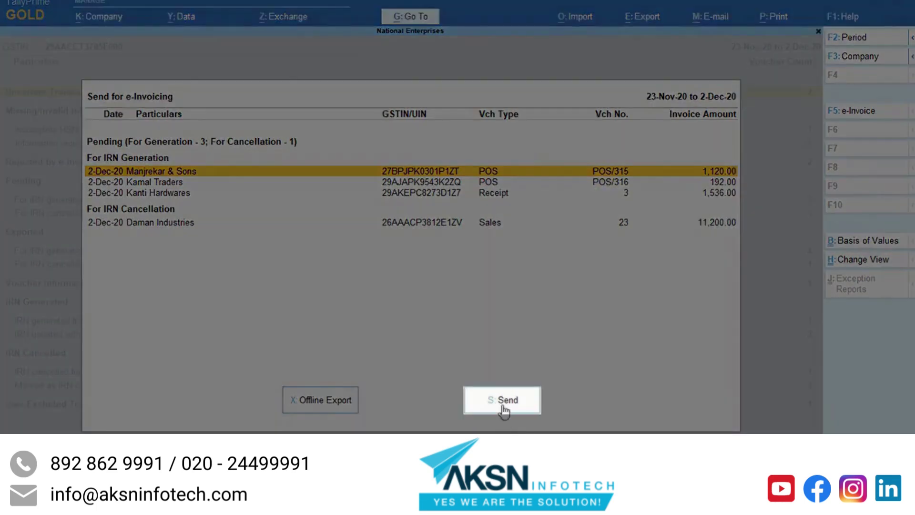
pyautogui.click(501, 402)
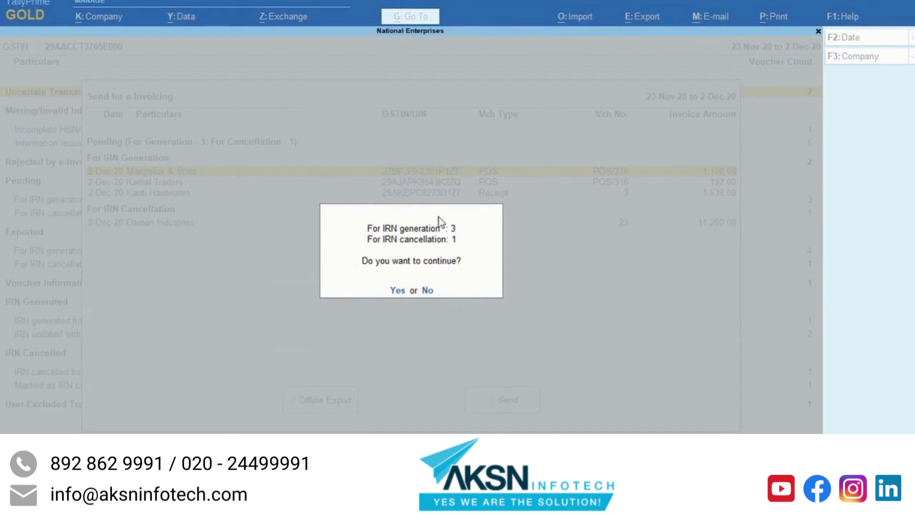
pyautogui.press('n')
# Step: Mark the two POS vouchers and send them for IRN generation
pyautogui.press('space')
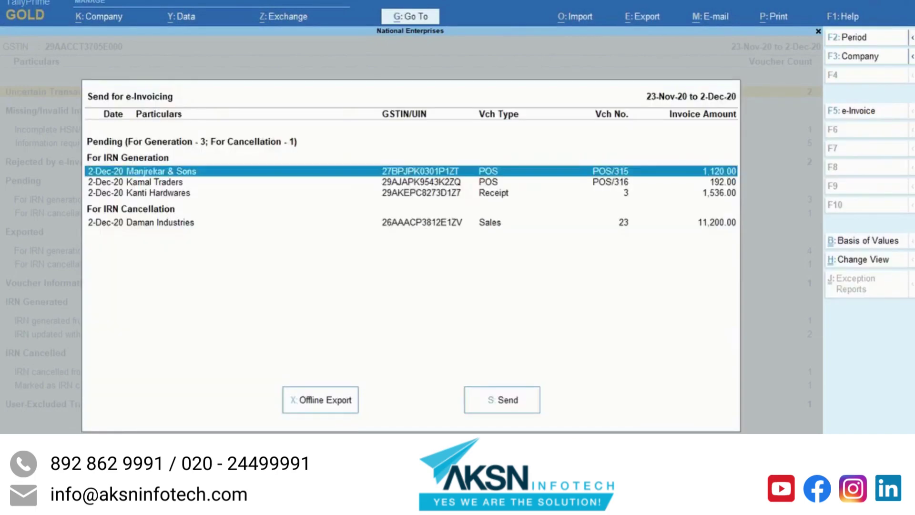
pyautogui.press('Down')
pyautogui.press('space')
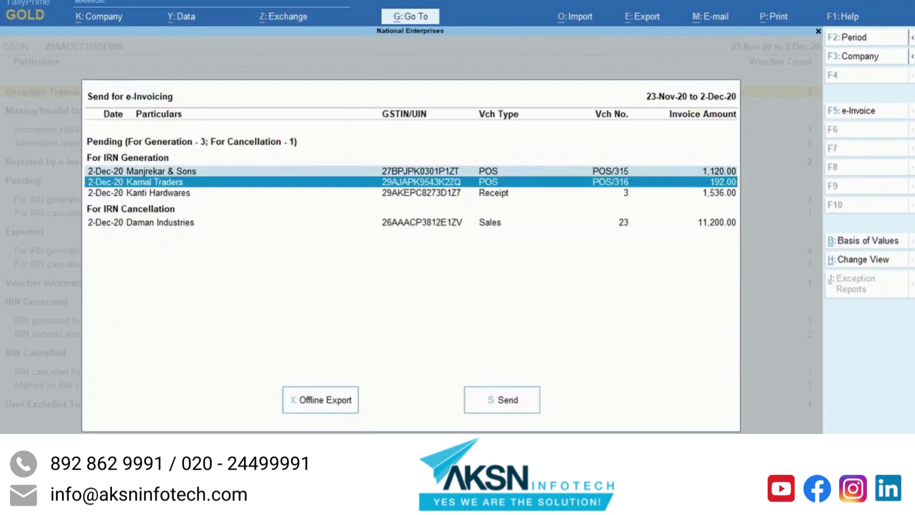
pyautogui.press('s')
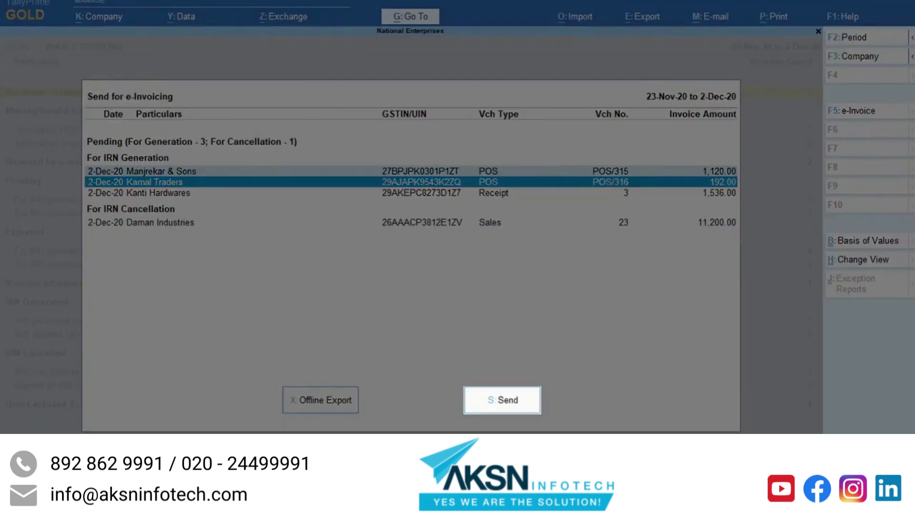
pyautogui.click(490, 403)
pyautogui.click(394, 290)
# Step: Log in to the e-Invoice system with the API username and password, then close the list
pyautogui.write('API_user')
pyautogui.press('Return')
pyautogui.write('pass1')
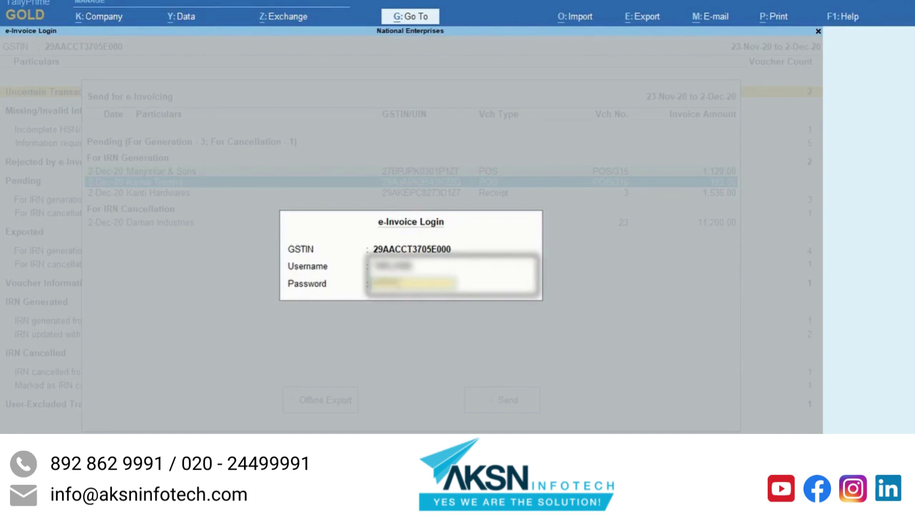
pyautogui.press('Return')
pyautogui.press('Return')
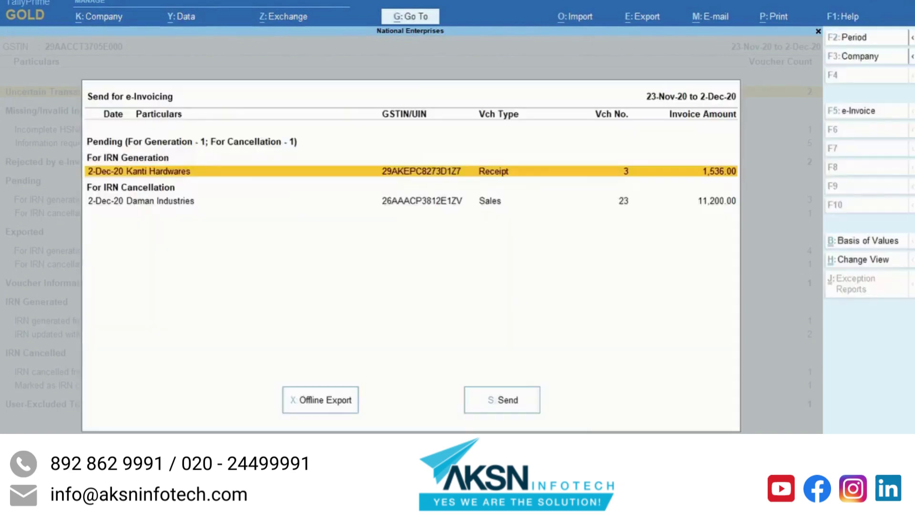
pyautogui.press('Escape')
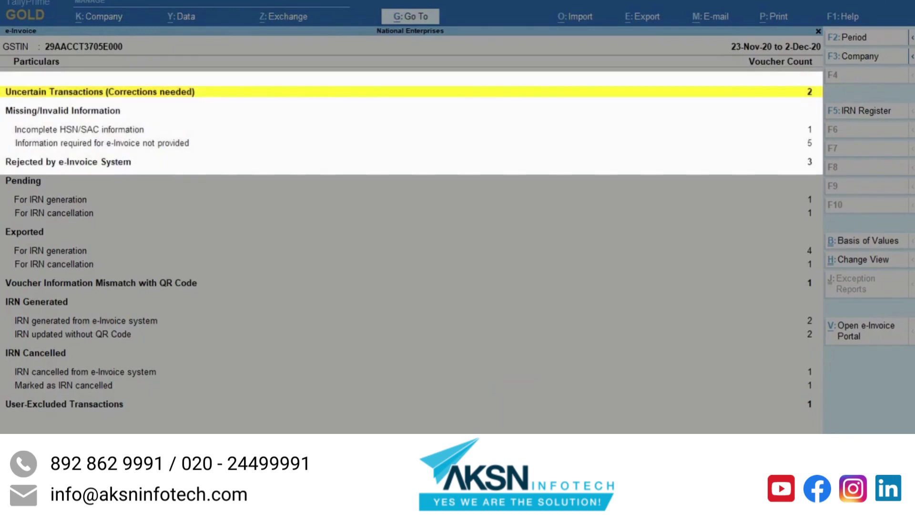
pyautogui.click(80, 129)
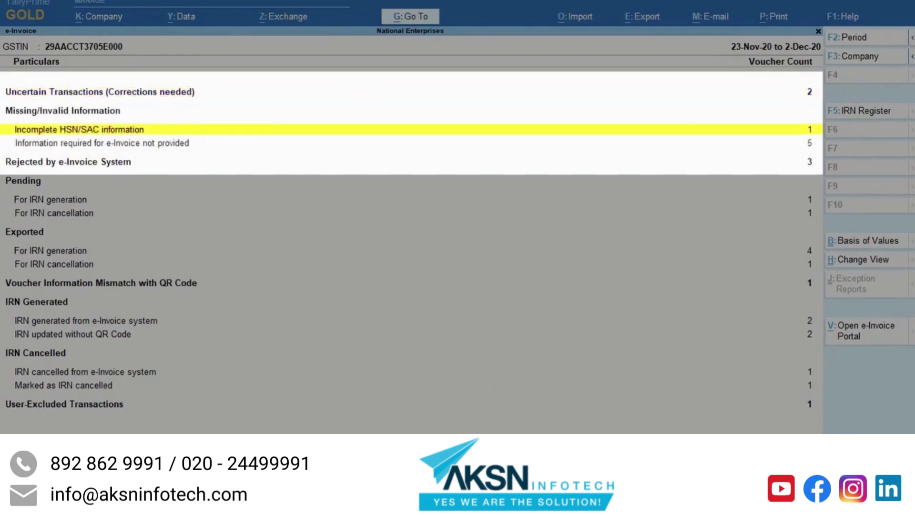
pyautogui.press('Down')
pyautogui.press('Down')
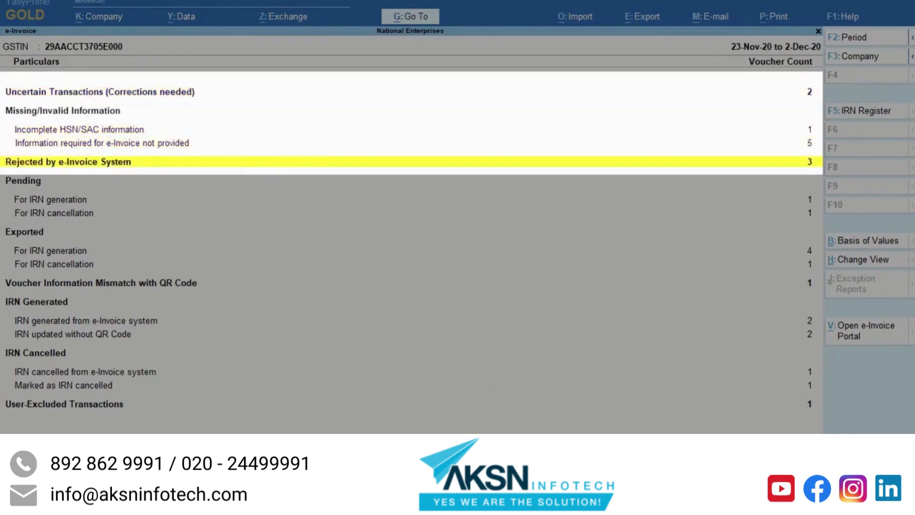
pyautogui.press('Up')
pyautogui.press('Up')
pyautogui.press('Up')
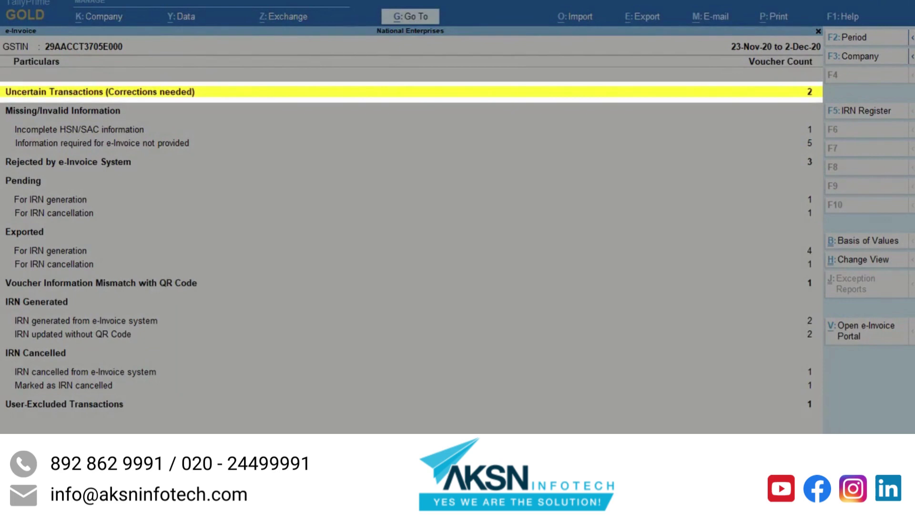
pyautogui.press('Return')
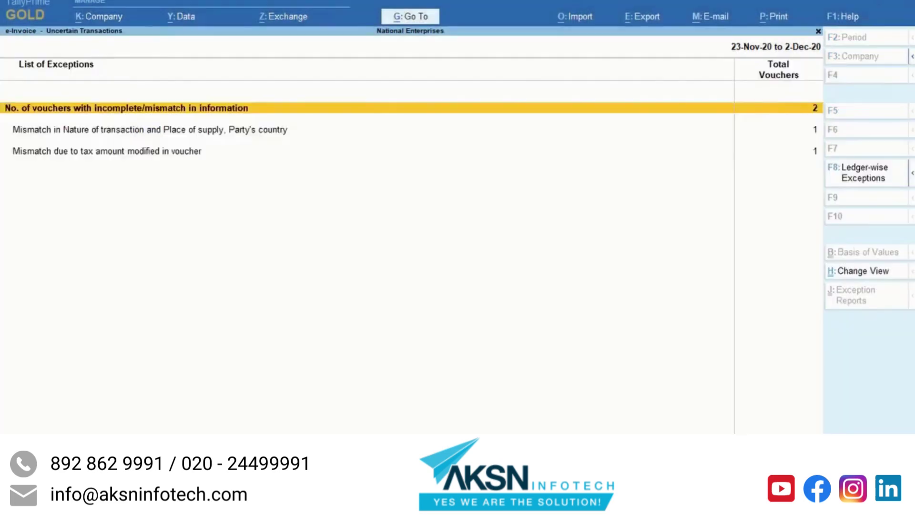
pyautogui.press('Down')
pyautogui.press('Down')
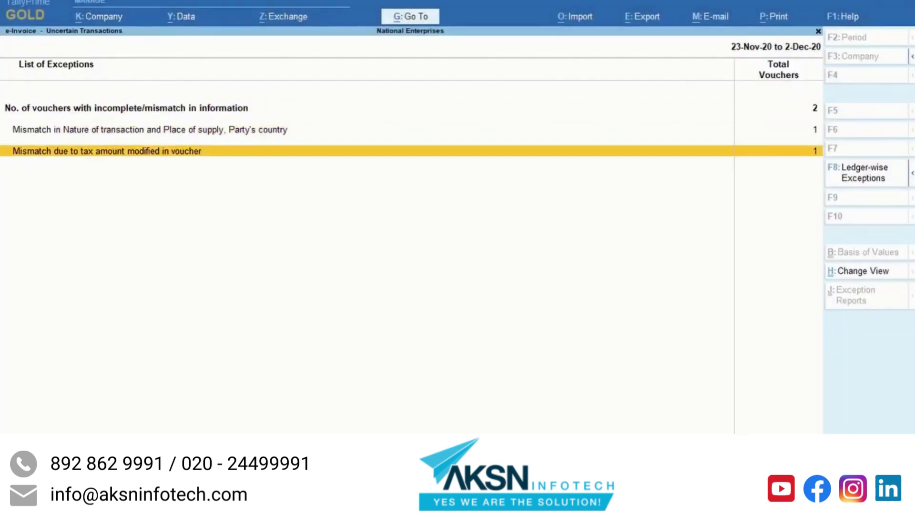
pyautogui.press('Up')
pyautogui.press('Up')
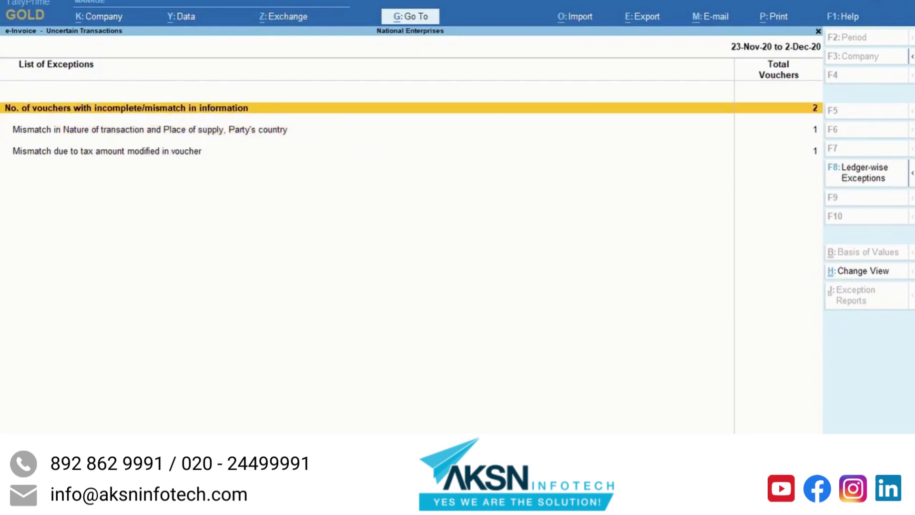
pyautogui.press('Escape')
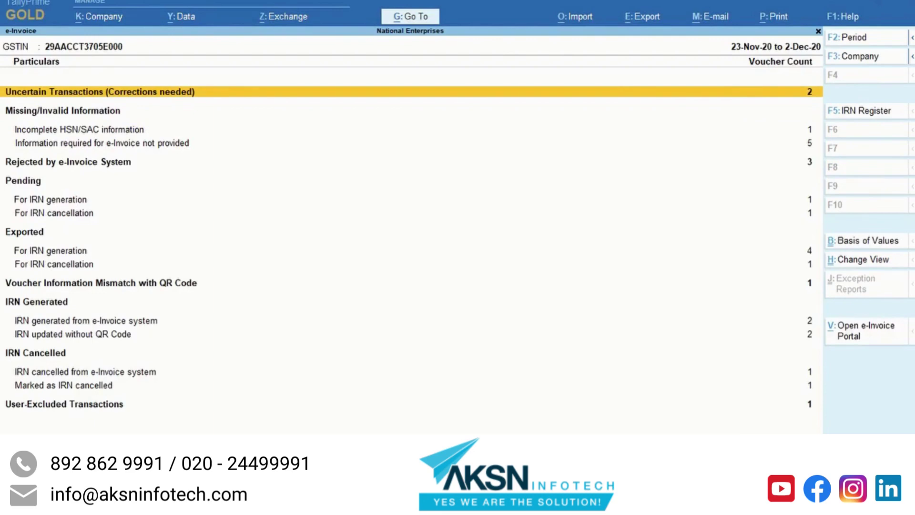
# Step: Review the Incomplete HSN/SAC, Information not provided and Rejected by e-Invoice System voucher lists
pyautogui.press('Down')
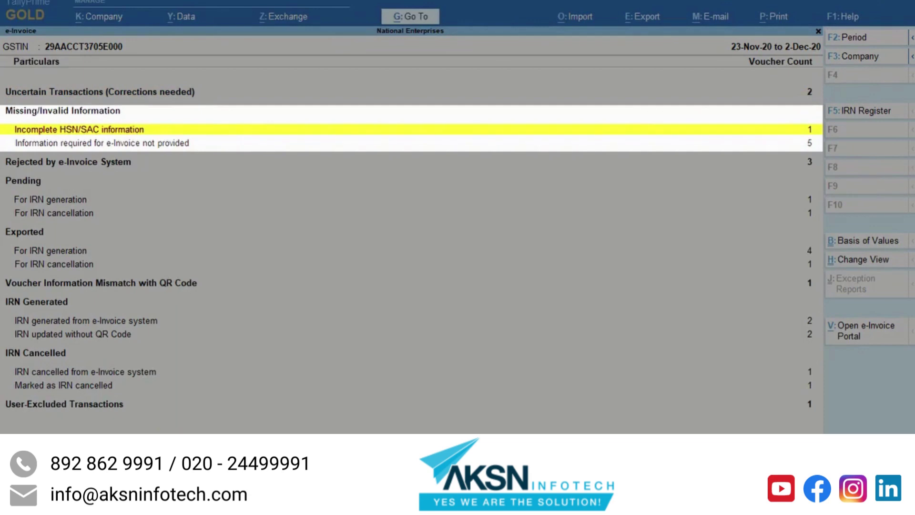
pyautogui.press('Return')
pyautogui.press('Escape')
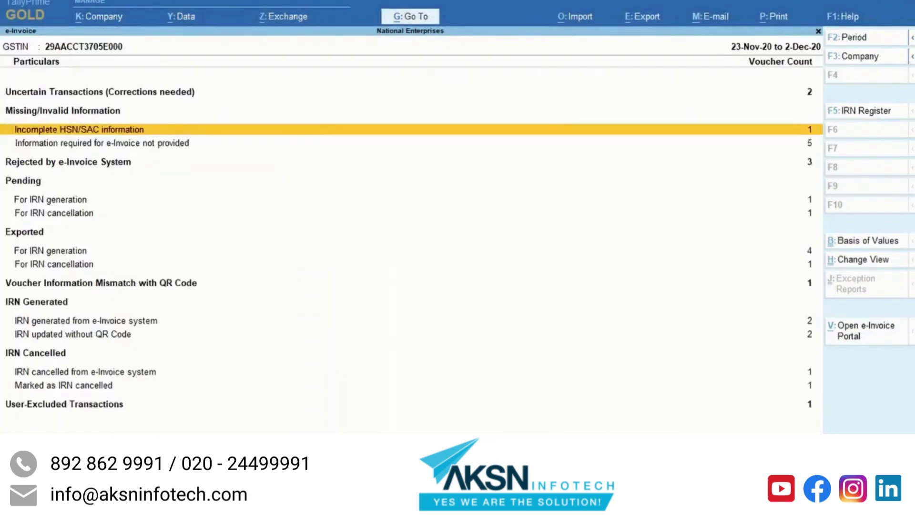
pyautogui.press('Down')
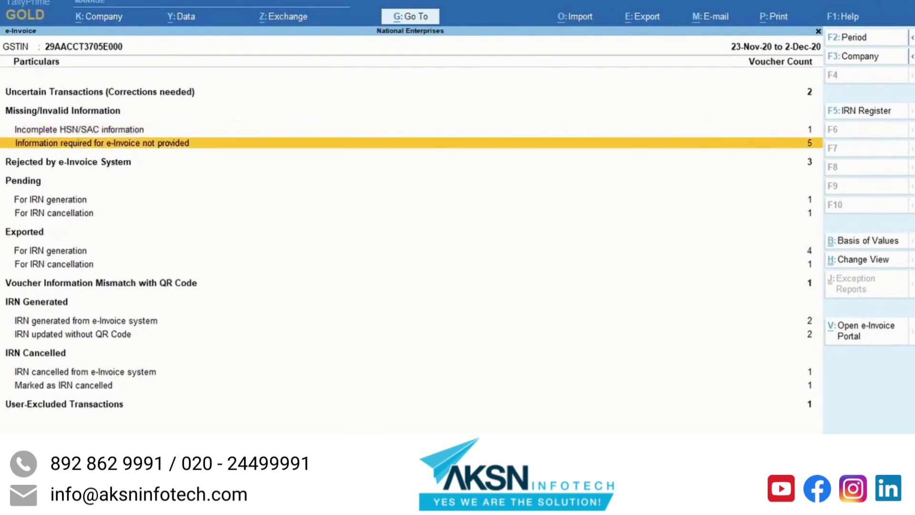
pyautogui.press('Return')
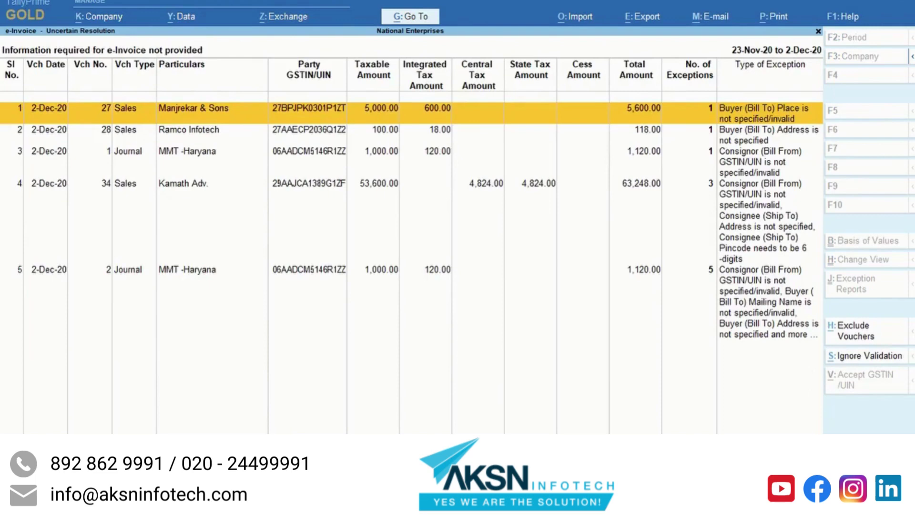
pyautogui.press('Escape')
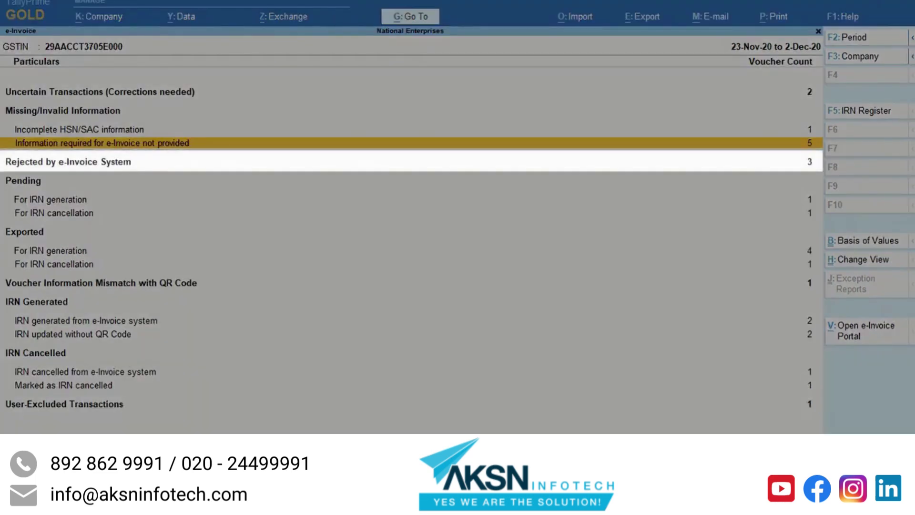
pyautogui.click(68, 161)
pyautogui.press('Return')
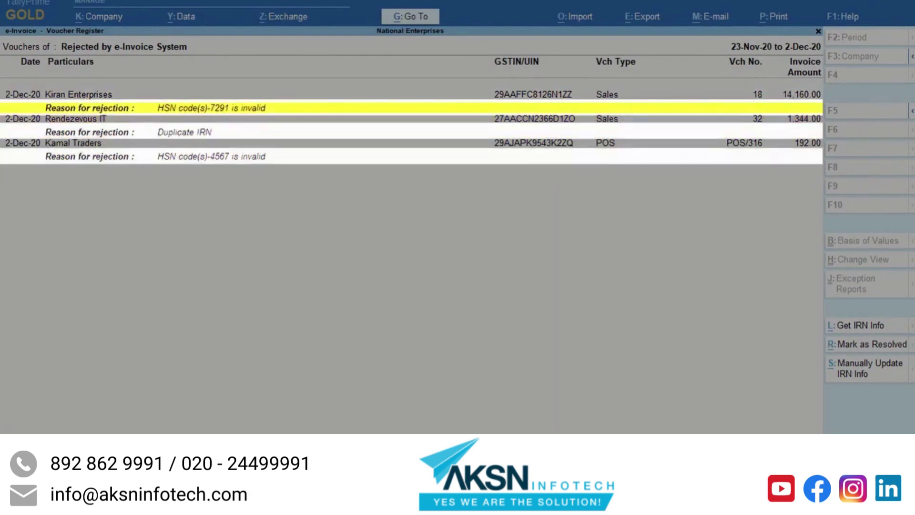
pyautogui.press('Escape')
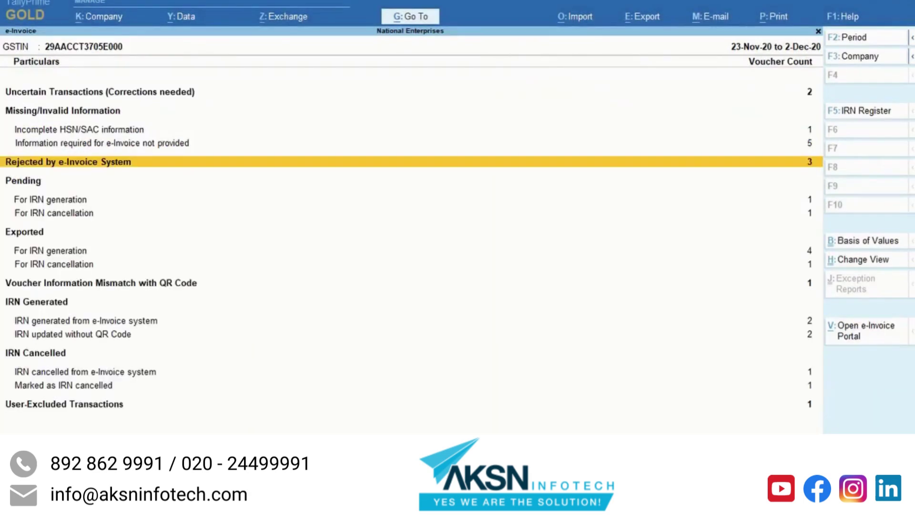
# Step: Resolve the incomplete HSN/SAC exception with code 4823 and description Sunmica
pyautogui.press('Up')
pyautogui.press('Up')
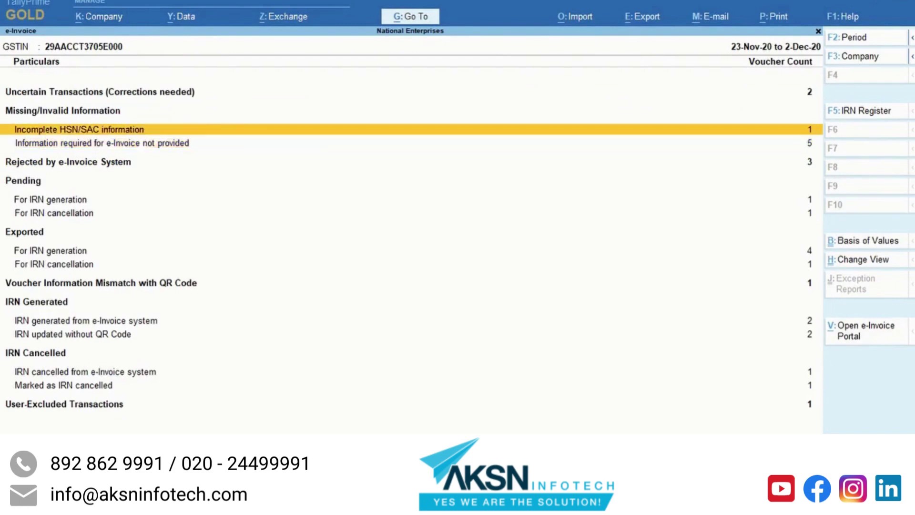
pyautogui.press('Return')
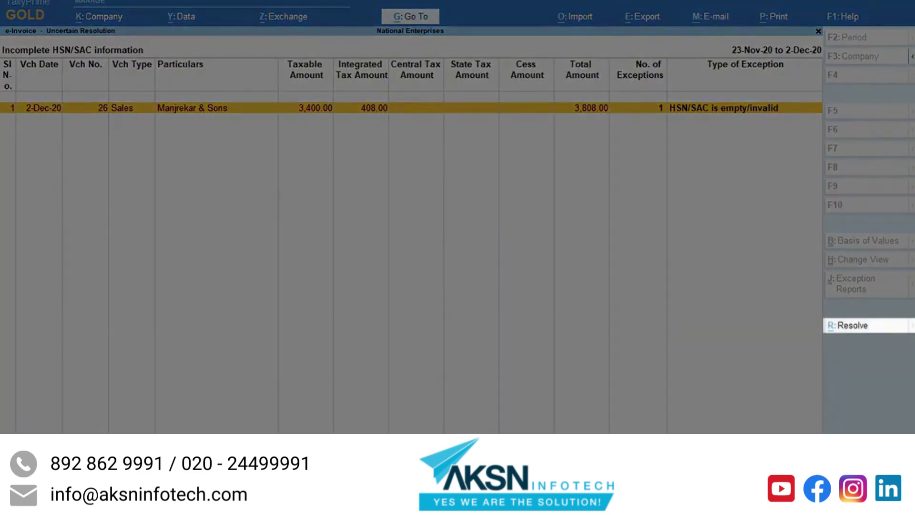
pyautogui.click(853, 329)
pyautogui.write('4823')
pyautogui.press('Return')
pyautogui.write('Sunmica')
pyautogui.press('Return')
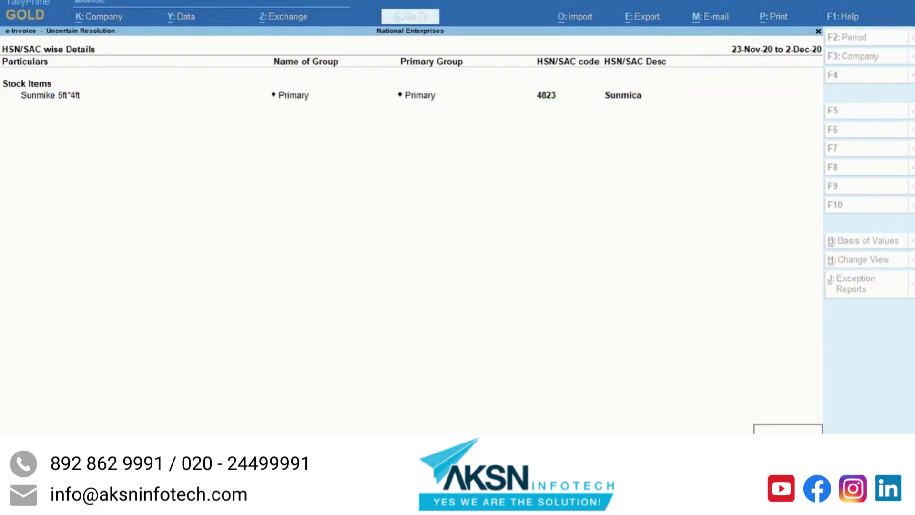
pyautogui.press('Escape')
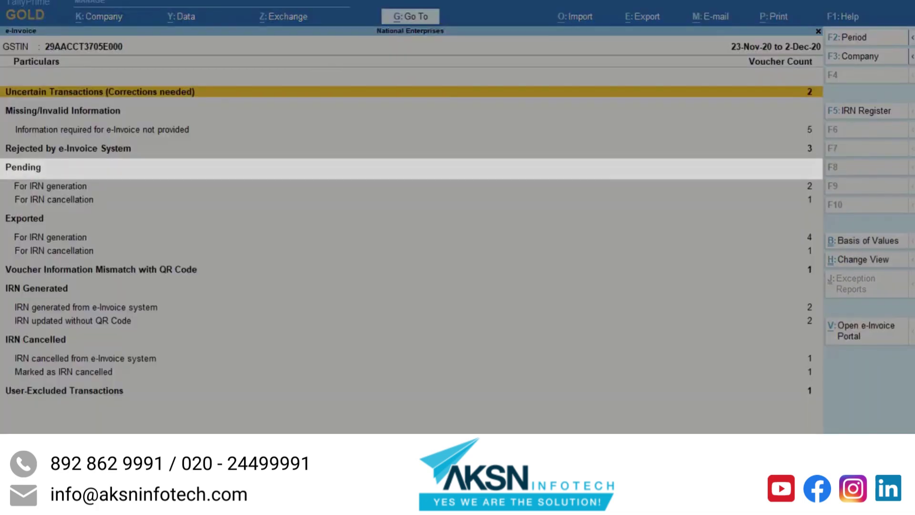
pyautogui.click(102, 129)
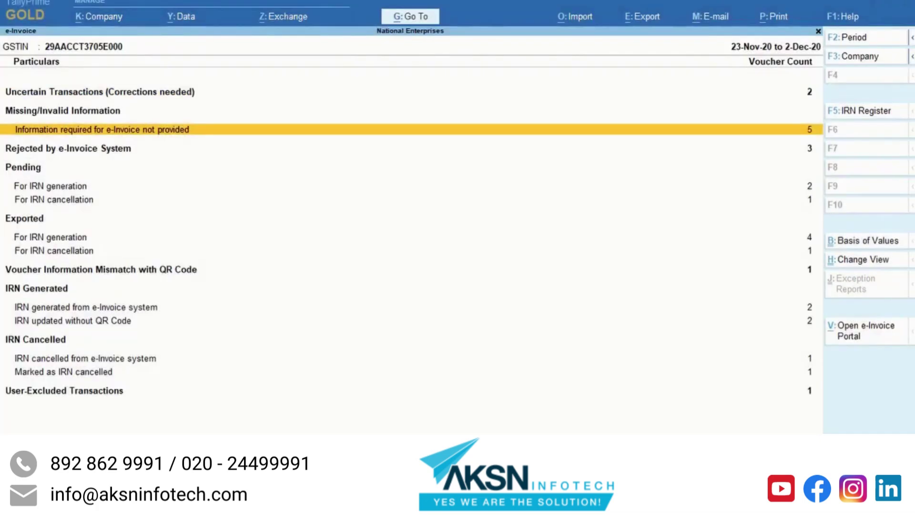
pyautogui.click(69, 148)
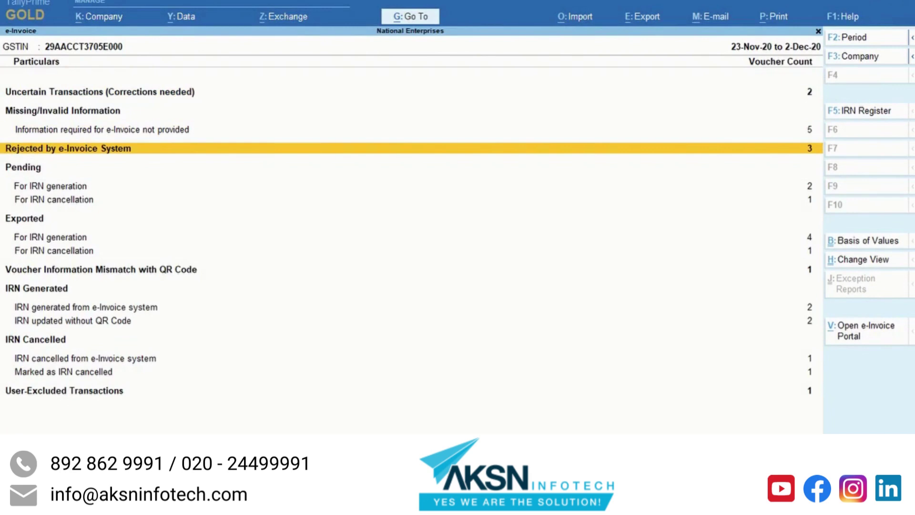
# Step: Mark the Rendezevous IT rejected voucher as resolved and return to the summary
pyautogui.press('Return')
pyautogui.click(76, 119)
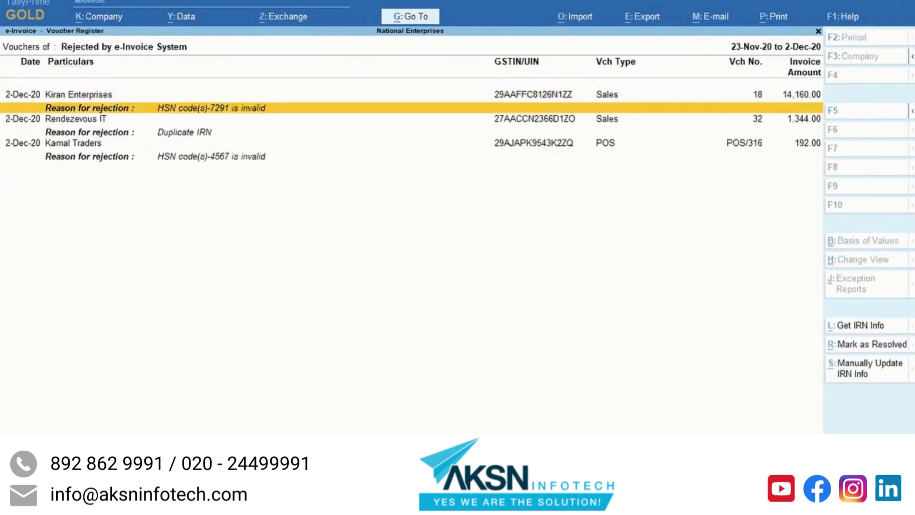
pyautogui.press('space')
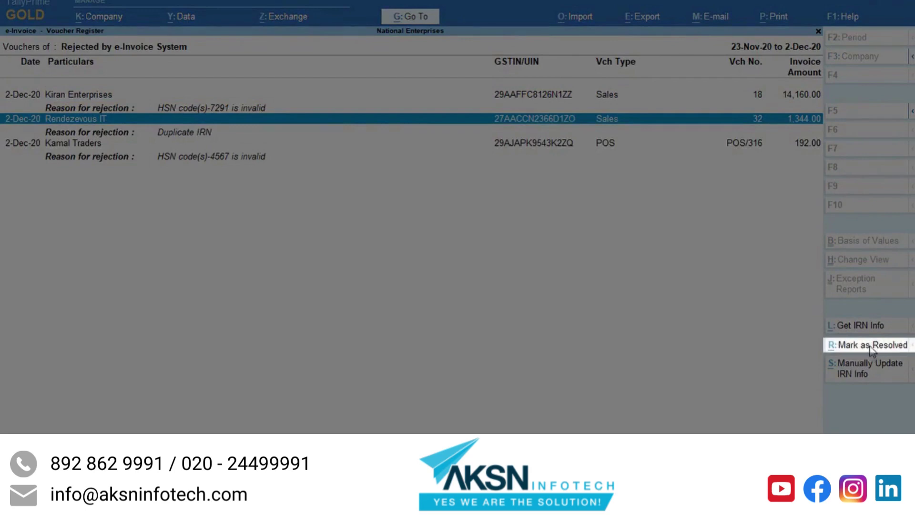
pyautogui.click(871, 347)
pyautogui.click(397, 285)
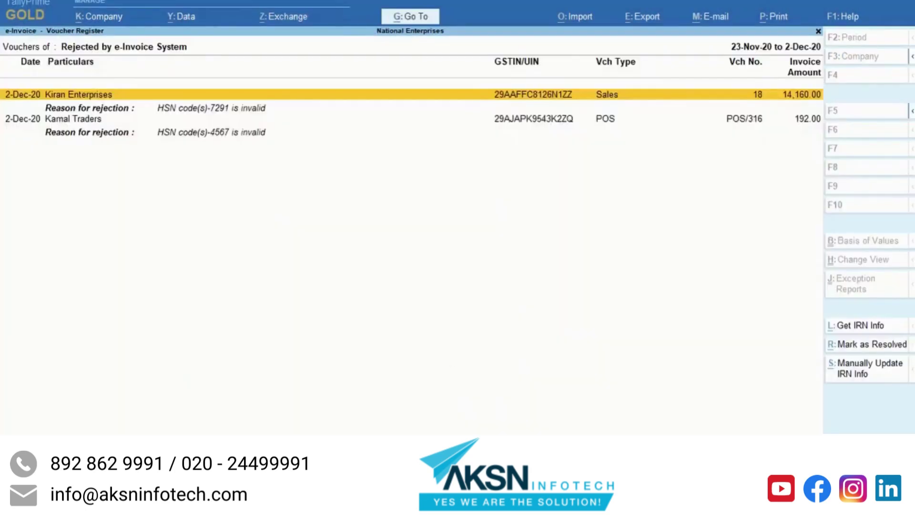
pyautogui.press('Escape')
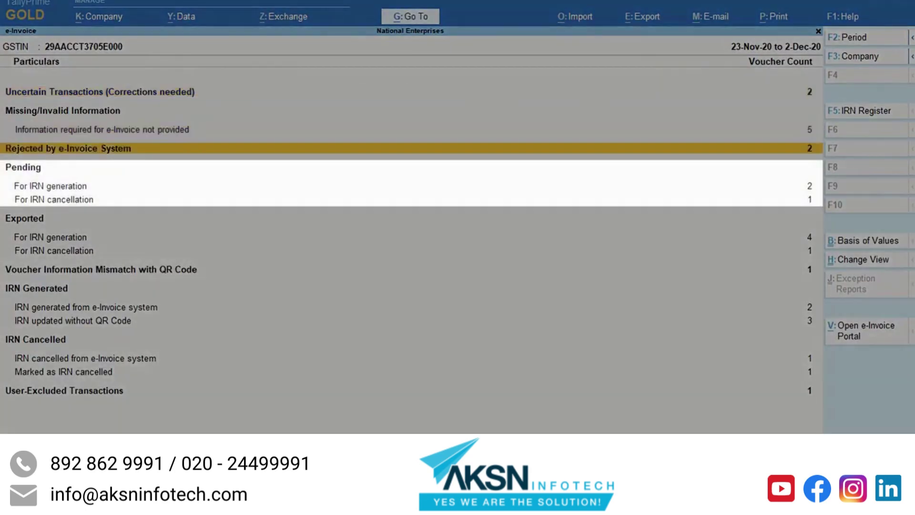
# Step: Review the vouchers pending IRN generation and pending IRN cancellation
pyautogui.press('Down')
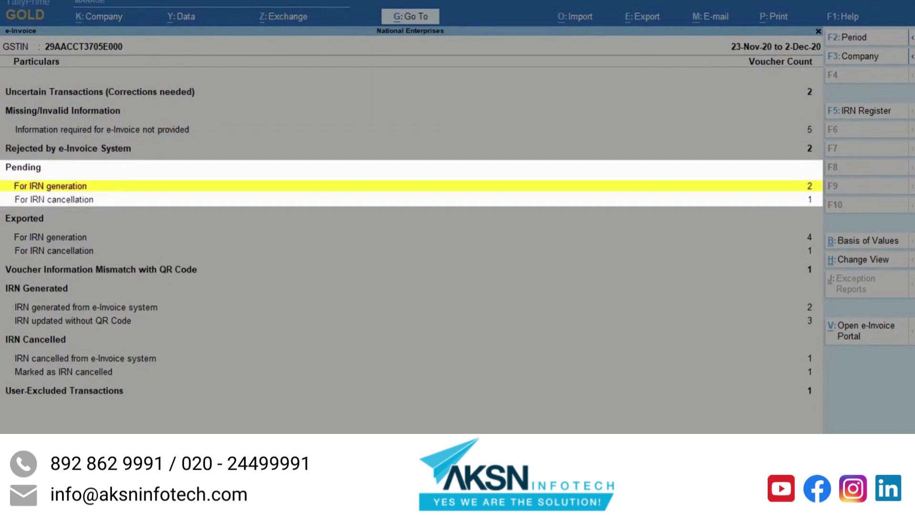
pyautogui.press('Down')
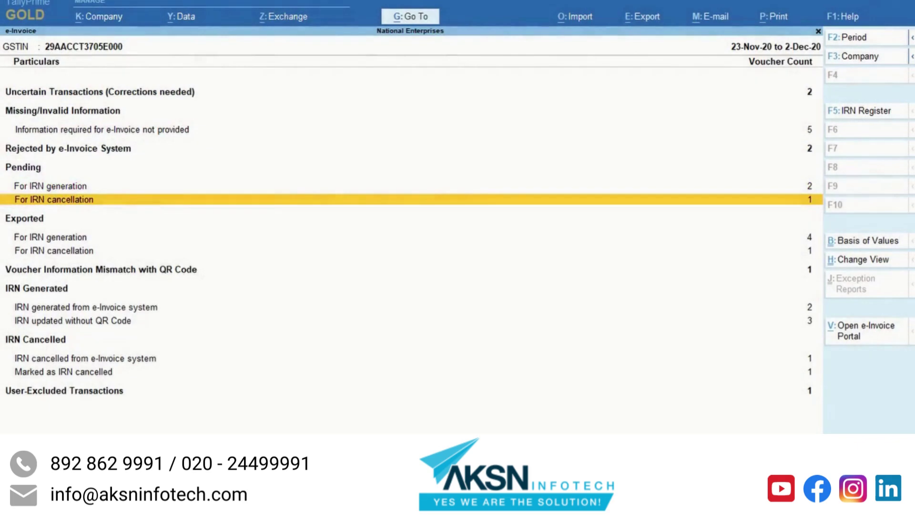
pyautogui.press('Up')
pyautogui.press('Return')
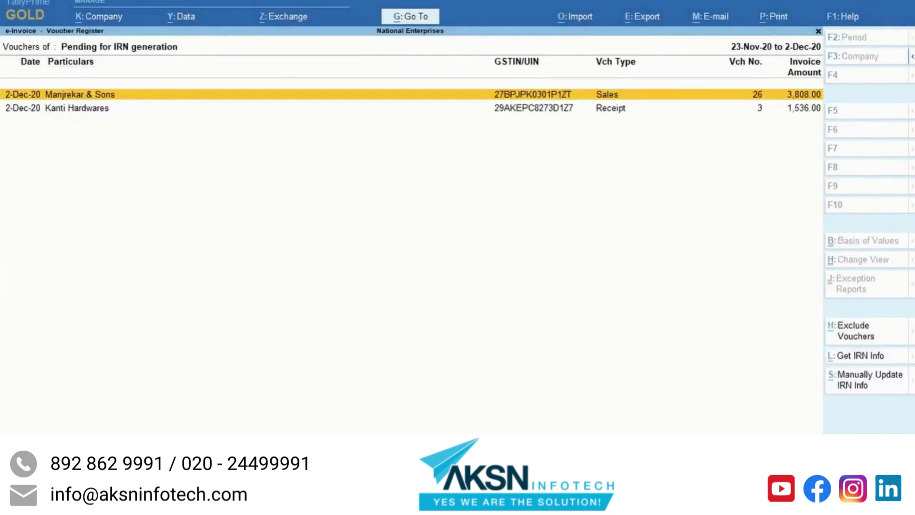
pyautogui.press('Escape')
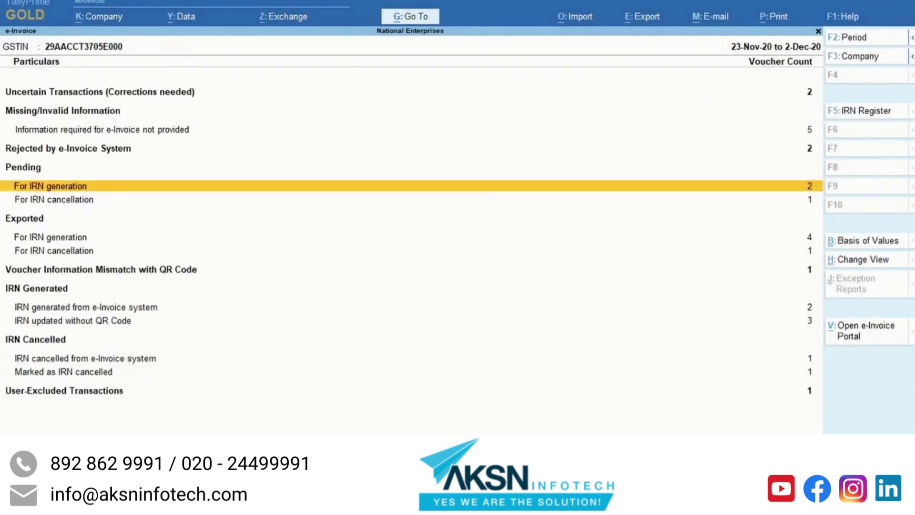
pyautogui.press('Down')
pyautogui.press('Return')
pyautogui.press('Escape')
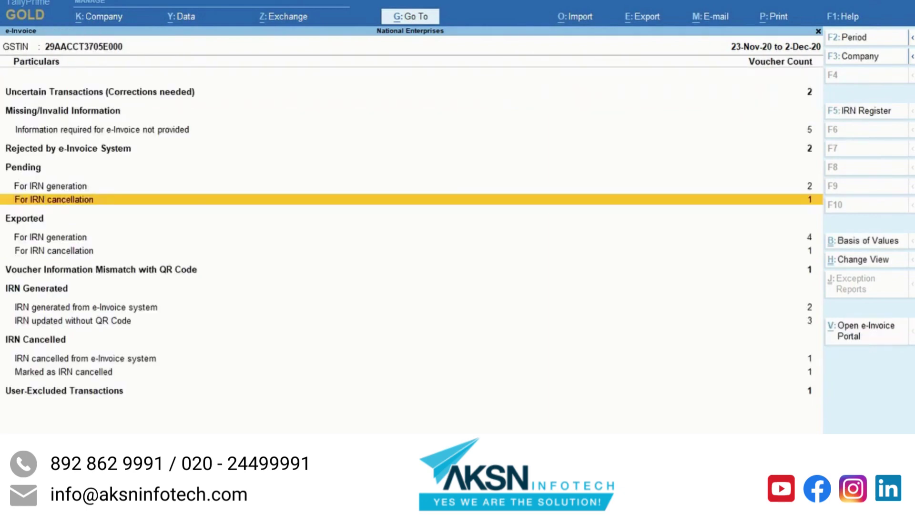
pyautogui.press('Down')
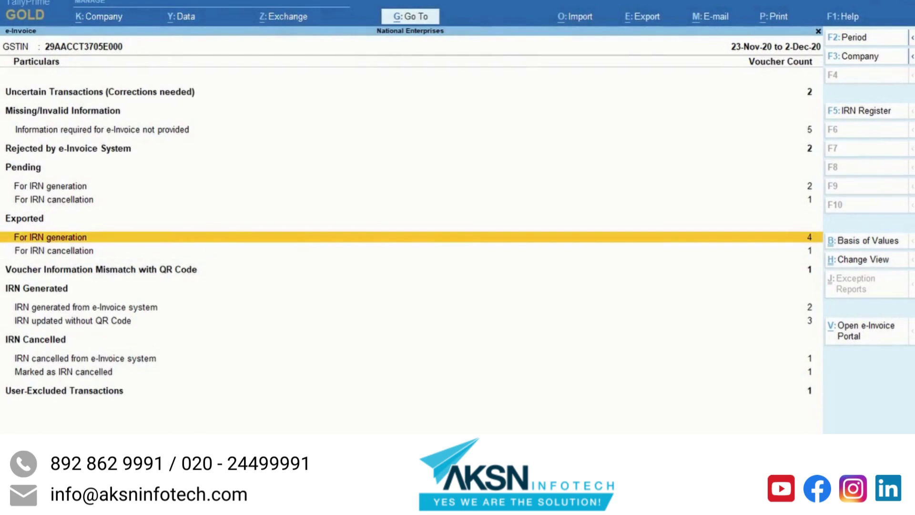
pyautogui.press('Down')
pyautogui.press('Down')
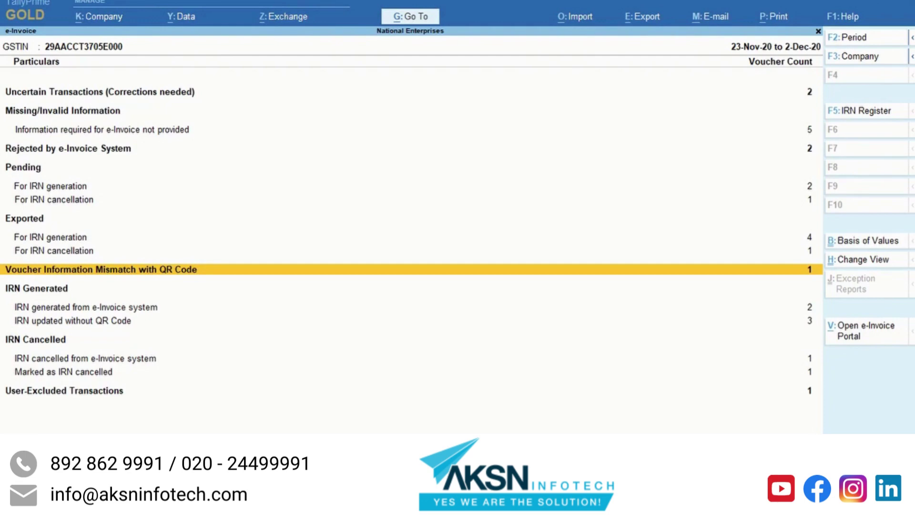
pyautogui.press('Return')
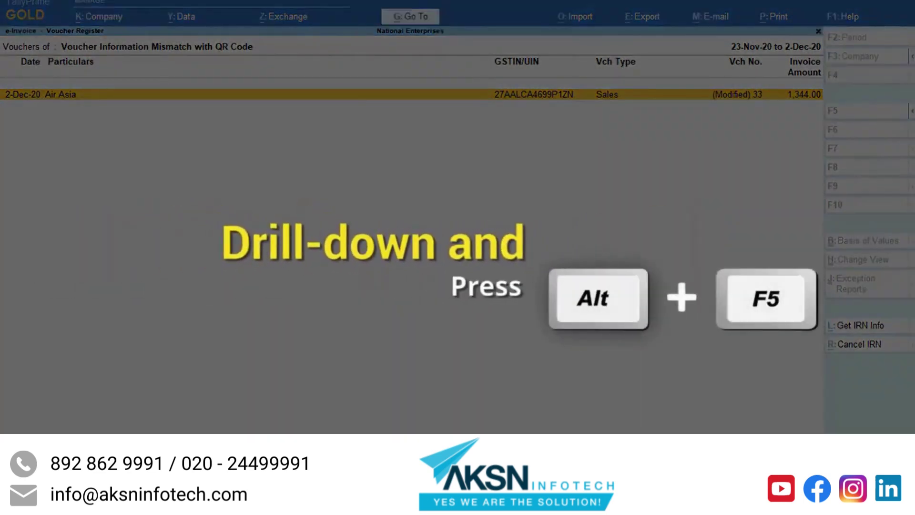
pyautogui.hotkey('alt', 'F5')
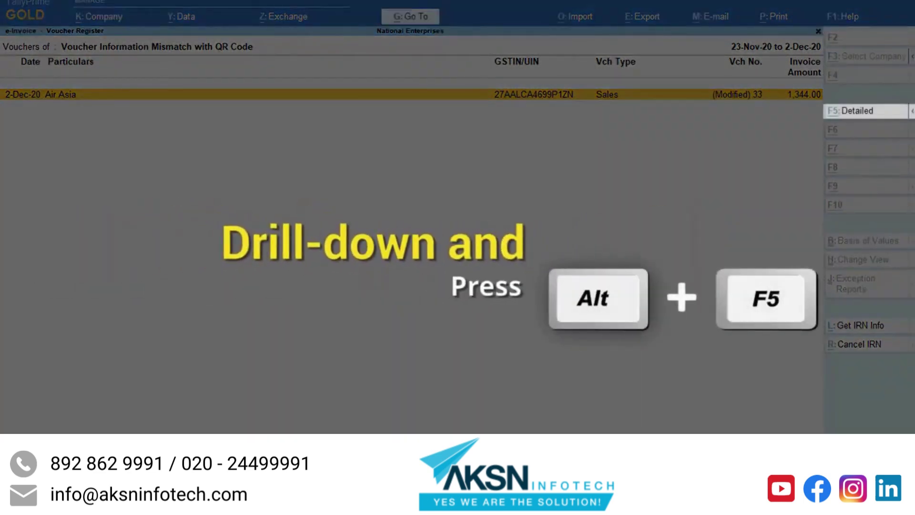
pyautogui.click(857, 113)
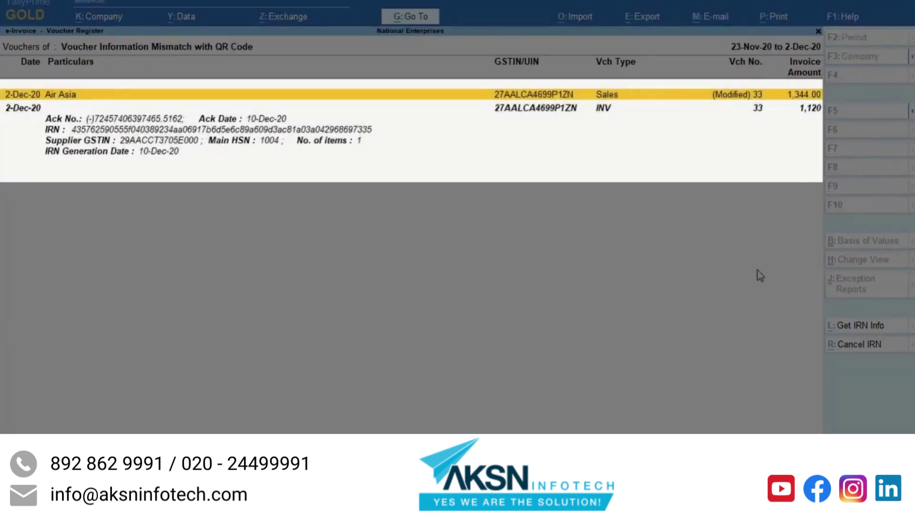
pyautogui.press('Down')
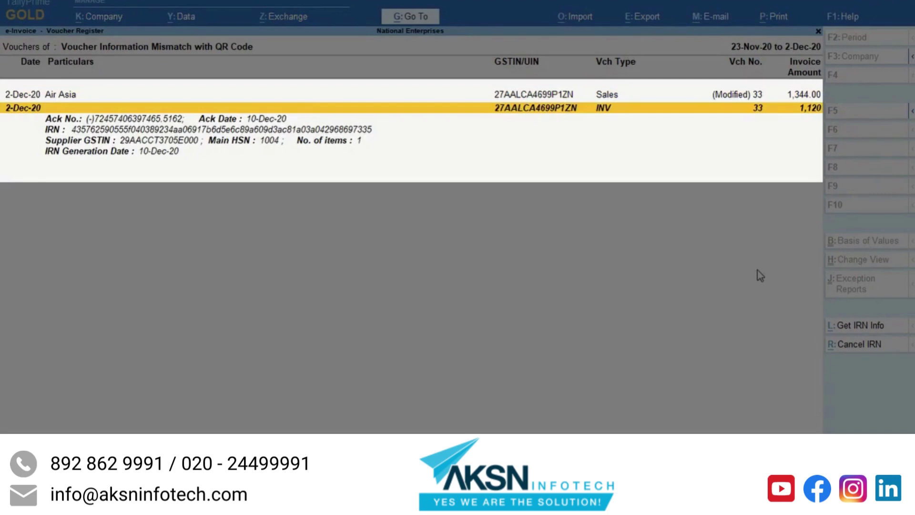
pyautogui.press('Up')
pyautogui.press('Down')
pyautogui.press('Up')
pyautogui.press('Down')
pyautogui.press('Escape')
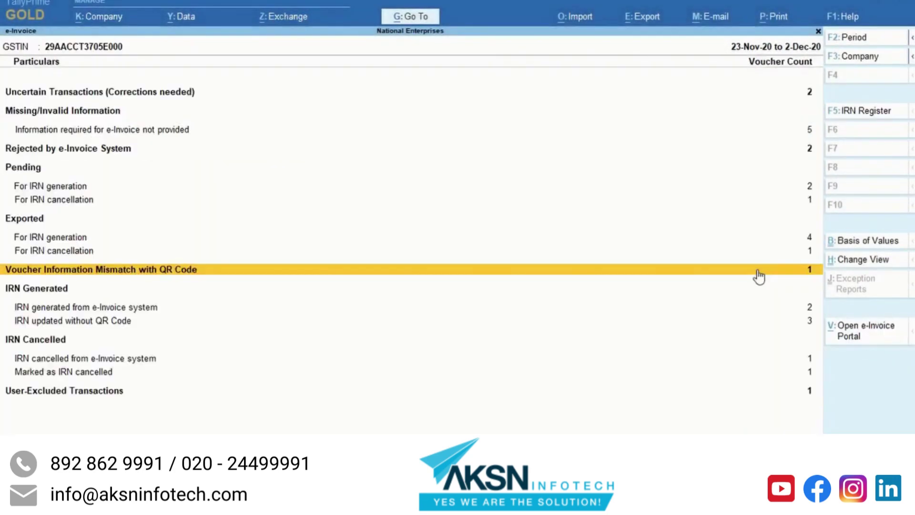
pyautogui.press('Down')
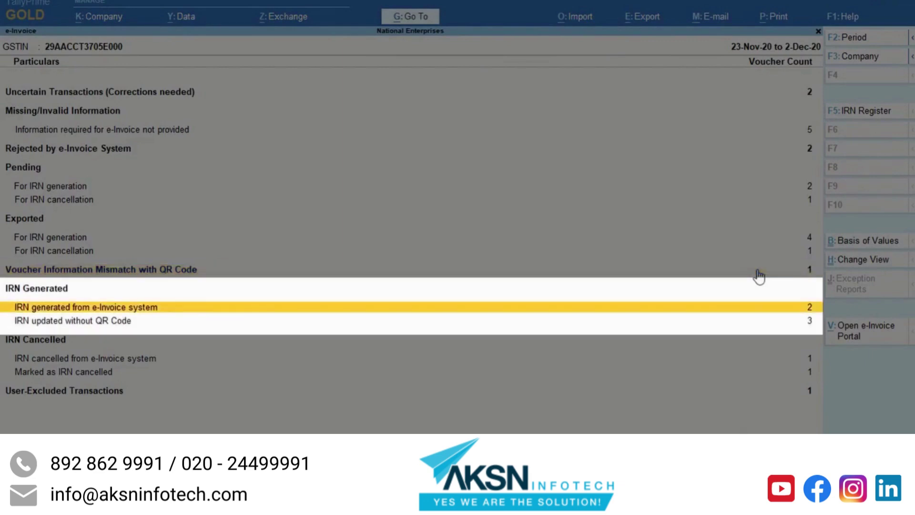
pyautogui.press('Down')
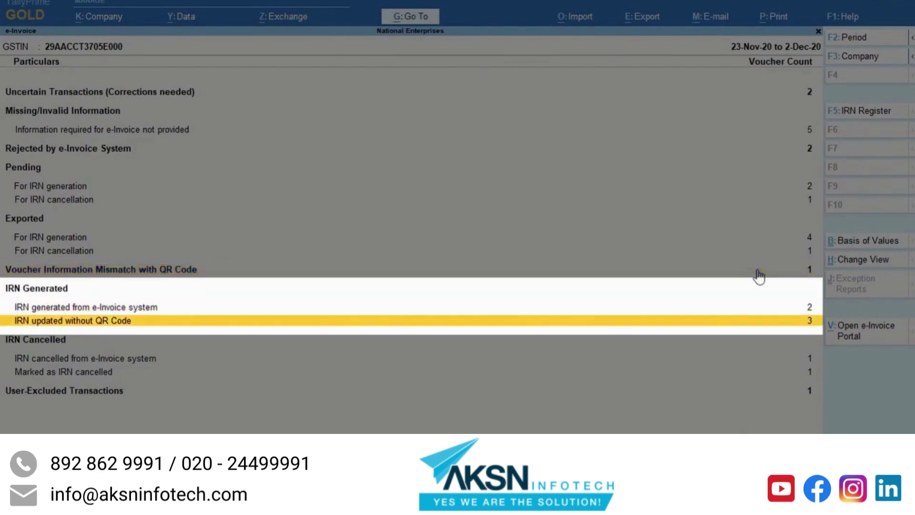
pyautogui.press('Down')
pyautogui.press('Down')
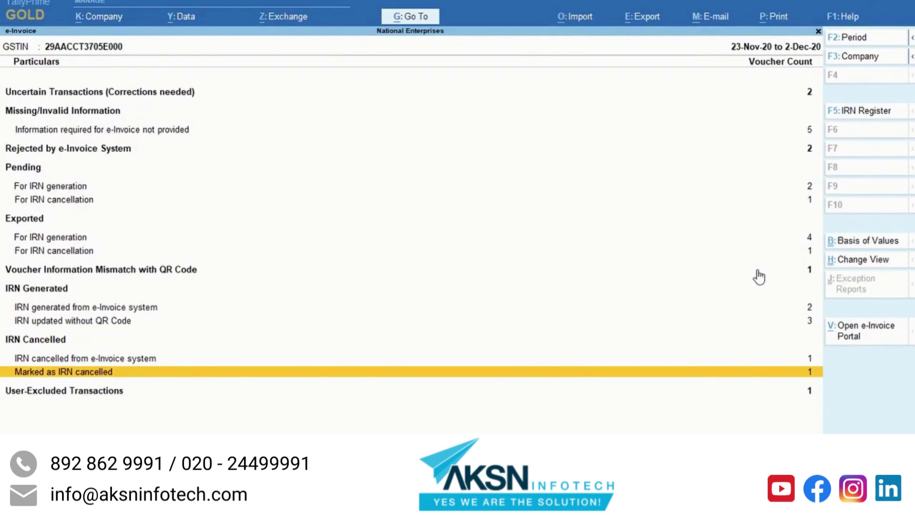
pyautogui.press('Down')
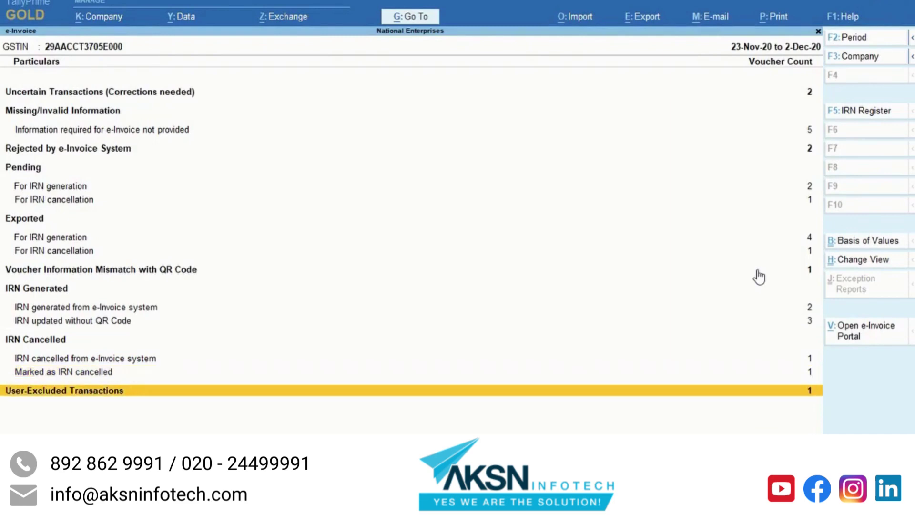
pyautogui.press('Return')
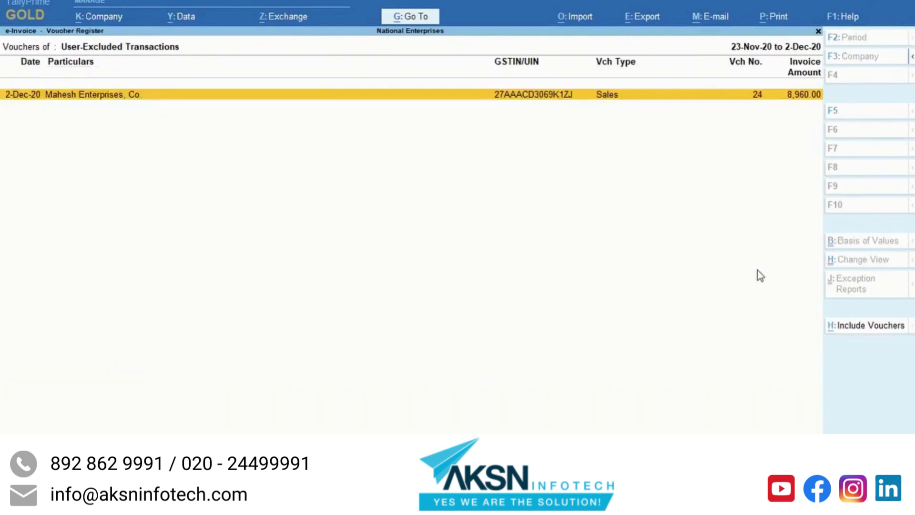
pyautogui.press('Escape')
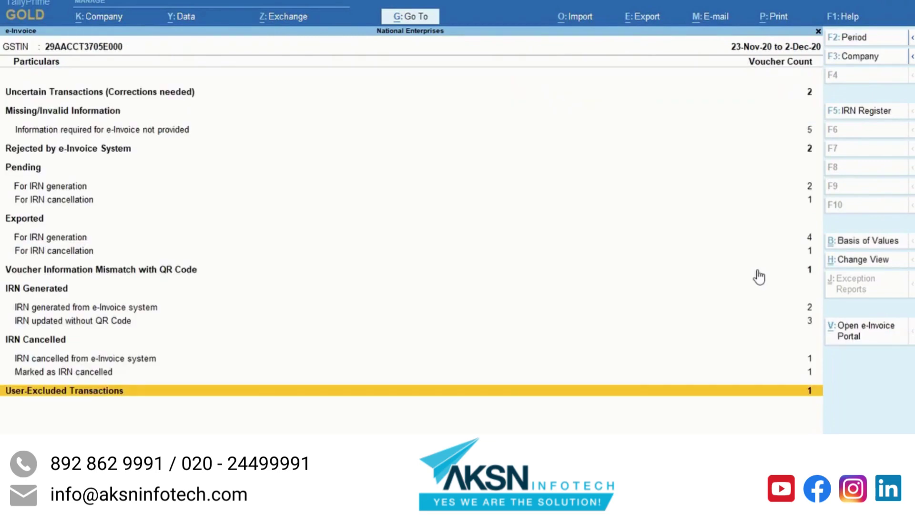
pyautogui.press('Up')
pyautogui.press('Up')
pyautogui.press('Up')
pyautogui.press('Up')
pyautogui.press('Up')
pyautogui.press('Up')
pyautogui.press('Up')
pyautogui.press('Up')
pyautogui.press('Up')
pyautogui.press('Up')
pyautogui.press('Up')
pyautogui.press('Up')
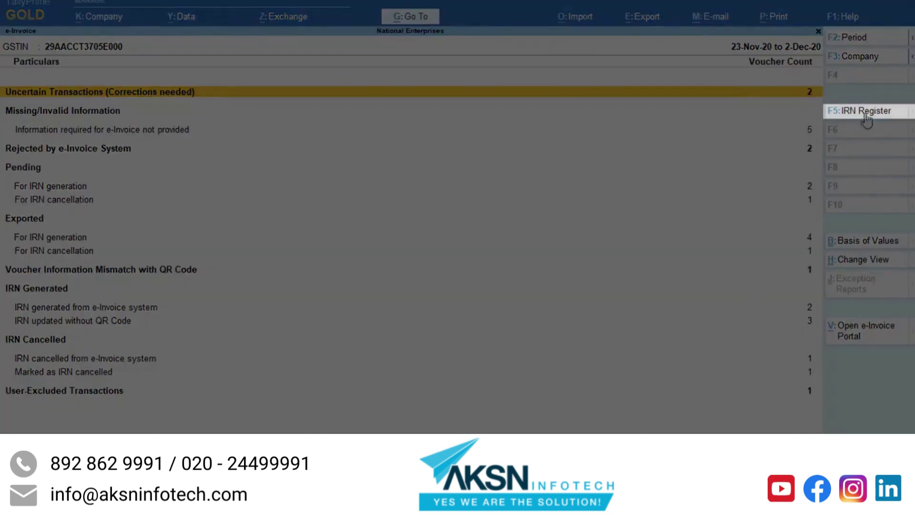
pyautogui.click(867, 115)
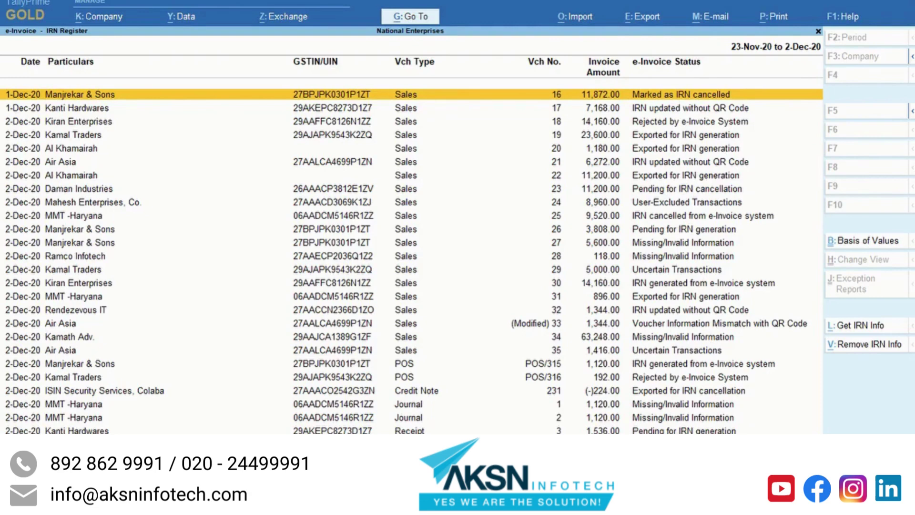
pyautogui.press('Down')
pyautogui.press('Down')
pyautogui.press('Down')
pyautogui.press('Down')
pyautogui.press('Down')
pyautogui.press('Down')
pyautogui.press('Down')
pyautogui.press('Down')
pyautogui.press('Down')
pyautogui.press('Down')
pyautogui.press('Down')
pyautogui.press('Down')
pyautogui.press('Down')
pyautogui.press('Down')
pyautogui.press('Down')
pyautogui.press('Down')
pyautogui.press('Down')
pyautogui.press('Down')
pyautogui.press('Down')
pyautogui.press('Down')
pyautogui.press('Down')
pyautogui.press('Down')
pyautogui.press('Down')
pyautogui.press('Up')
pyautogui.press('Up')
pyautogui.press('Up')
pyautogui.press('Up')
pyautogui.press('Up')
pyautogui.press('Up')
pyautogui.press('Up')
pyautogui.press('Up')
pyautogui.press('Up')
pyautogui.press('Up')
pyautogui.press('Up')
pyautogui.press('Up')
pyautogui.press('Up')
pyautogui.press('Up')
pyautogui.press('Up')
pyautogui.press('Up')
pyautogui.press('Up')
pyautogui.press('Up')
pyautogui.press('Up')
pyautogui.press('Up')
pyautogui.press('Up')
pyautogui.press('Up')
pyautogui.press('Up')
pyautogui.press('Up')
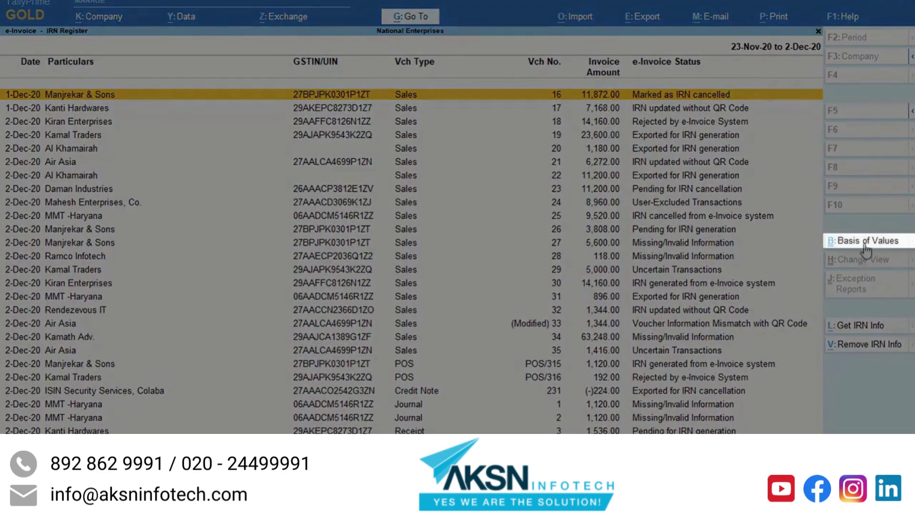
pyautogui.click(865, 244)
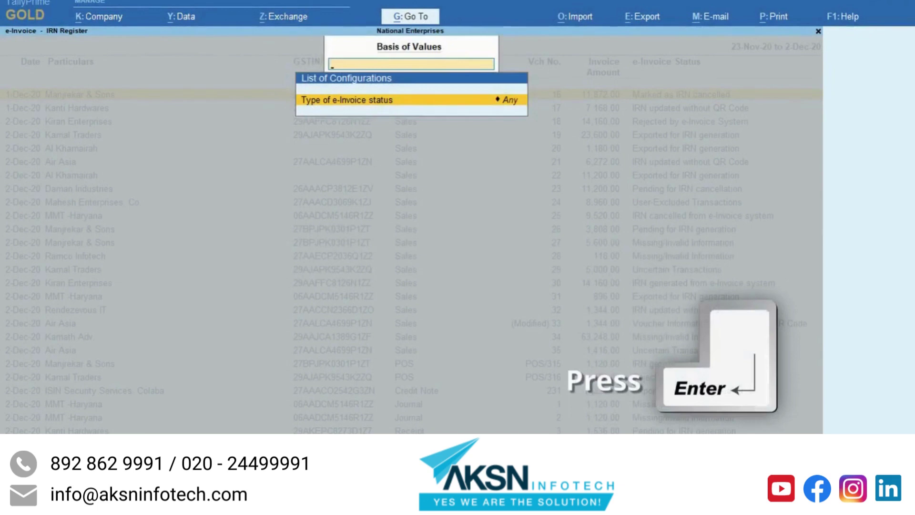
pyautogui.press('Return')
pyautogui.press('Down')
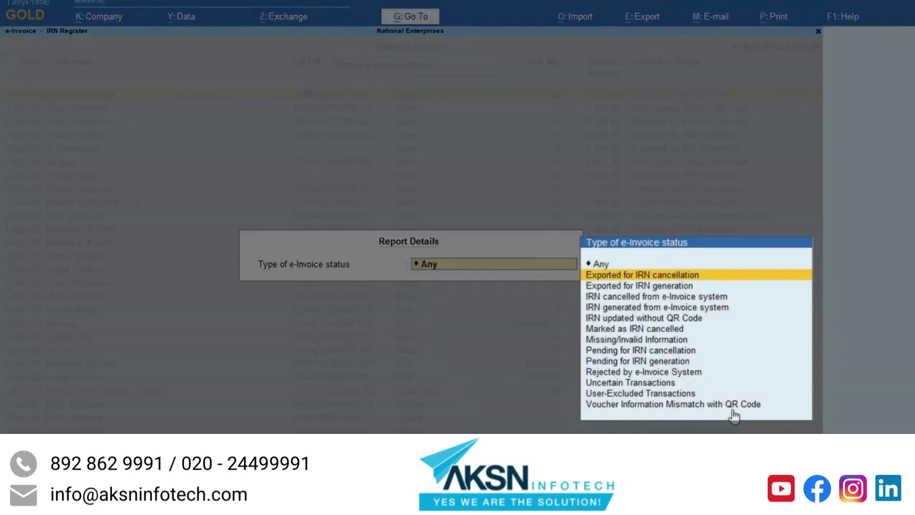
pyautogui.press('Down')
pyautogui.press('Down')
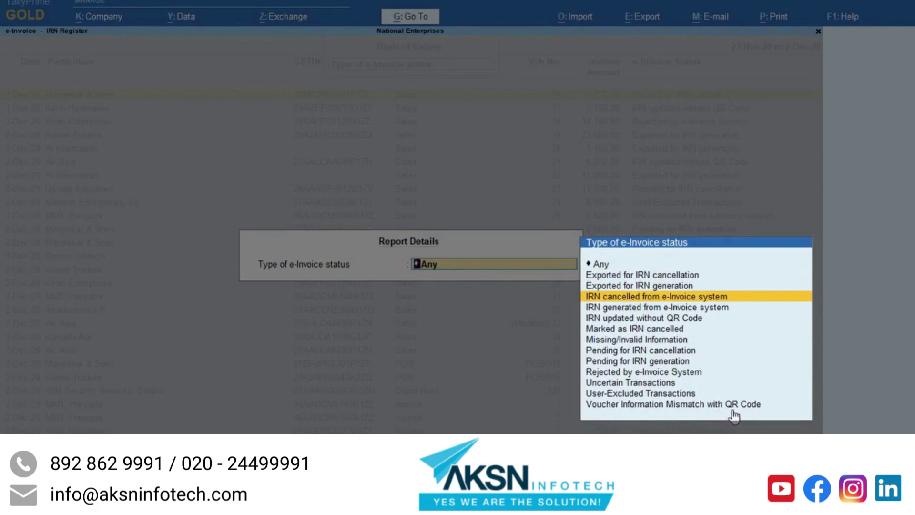
pyautogui.press('Down')
pyautogui.press('Down')
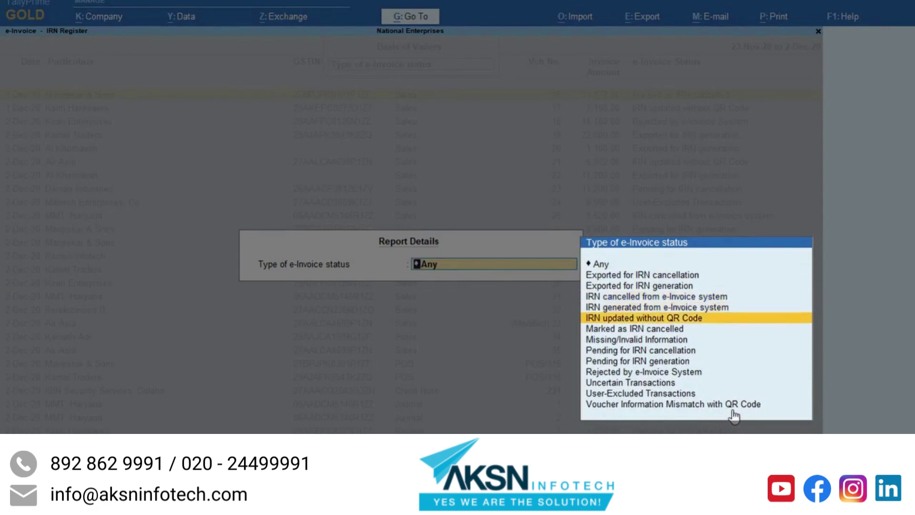
pyautogui.press('Down')
pyautogui.press('Down')
pyautogui.press('Down')
pyautogui.press('Down')
pyautogui.press('Return')
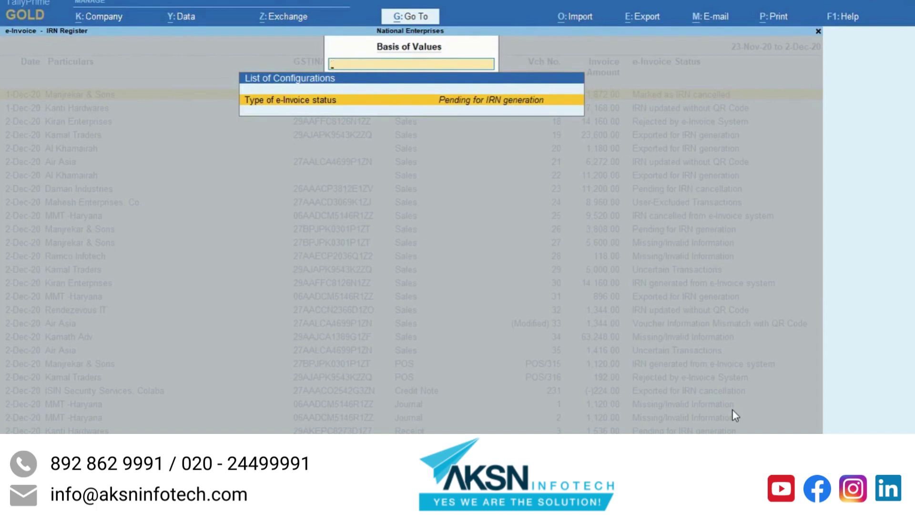
pyautogui.press('Return')
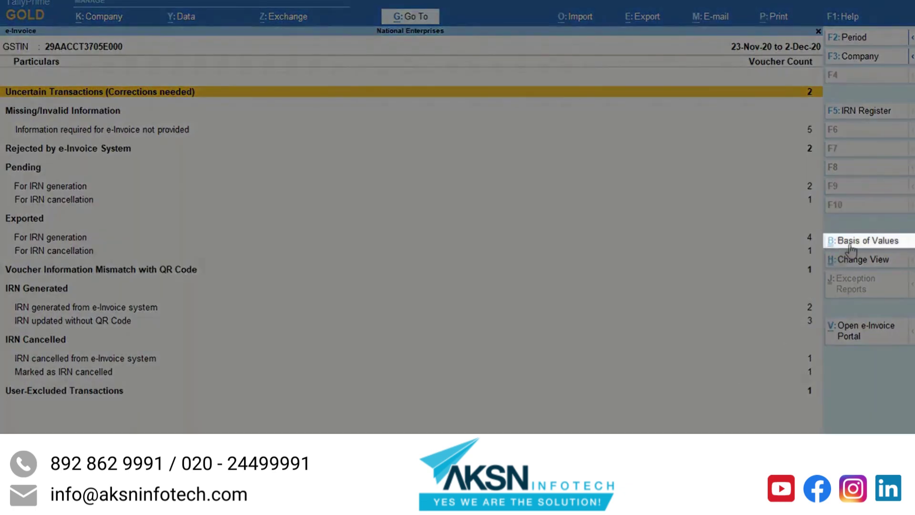
pyautogui.click(860, 243)
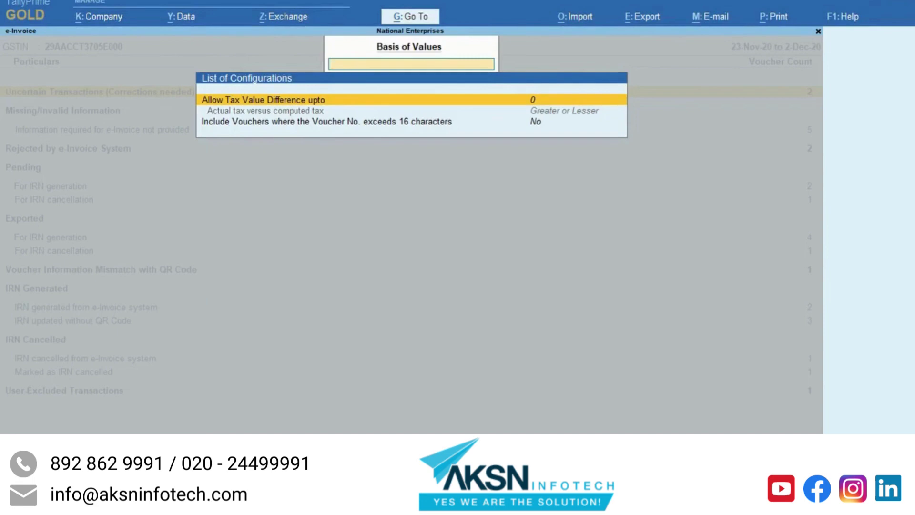
pyautogui.click(265, 111)
pyautogui.click(326, 121)
pyautogui.click(265, 110)
pyautogui.click(263, 99)
pyautogui.press('Escape')
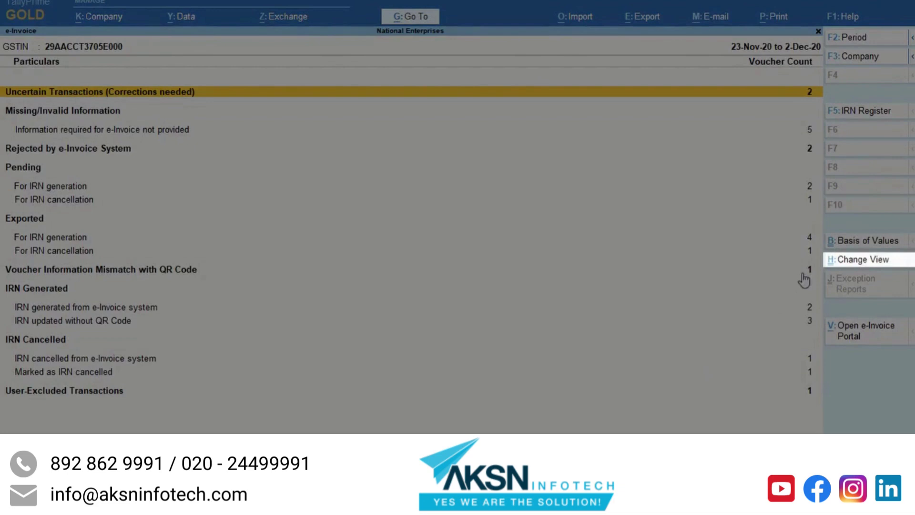
pyautogui.click(865, 264)
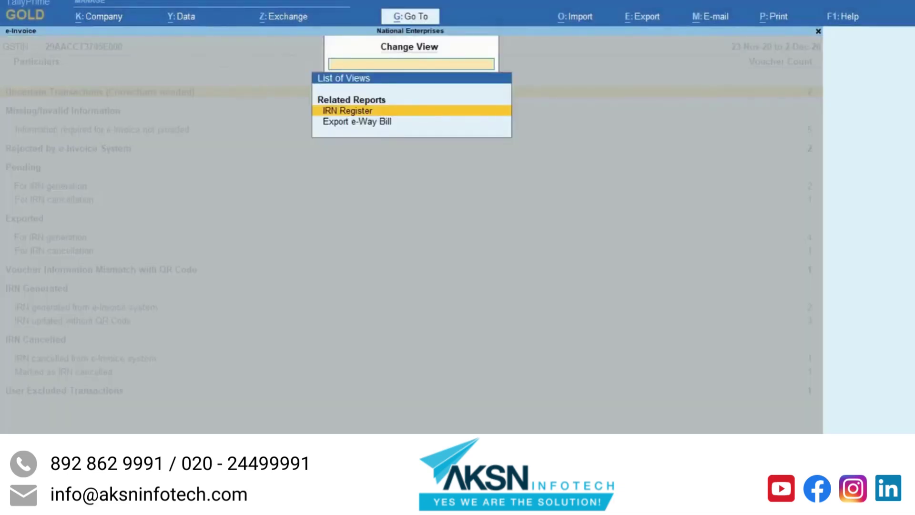
pyautogui.press('Down')
pyautogui.press('Up')
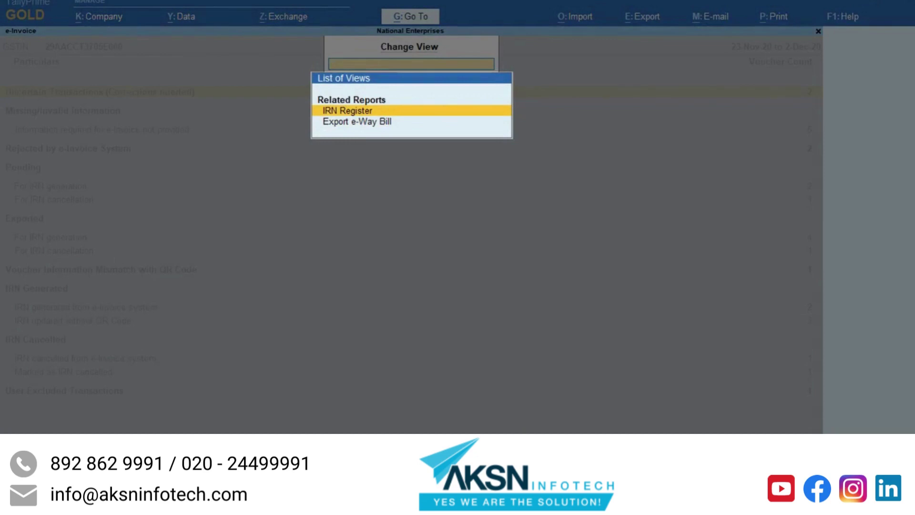
pyautogui.press('Escape')
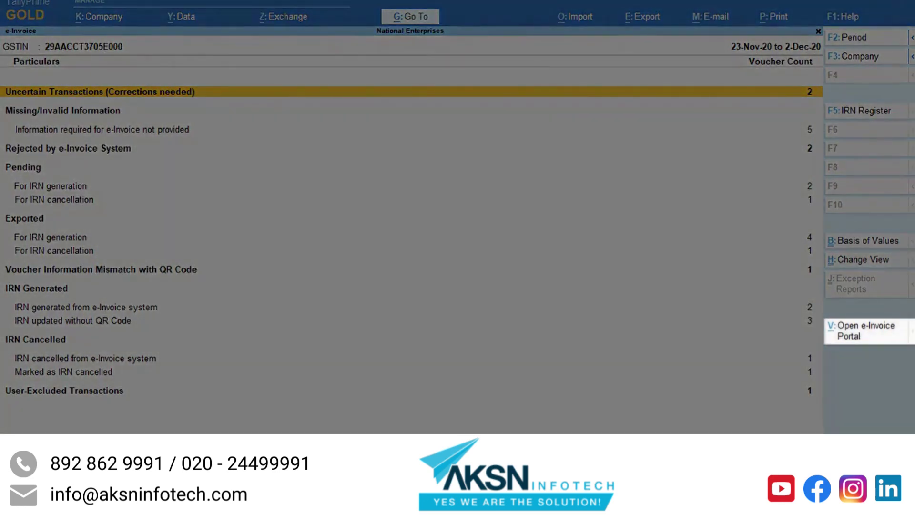
pyautogui.click(858, 336)
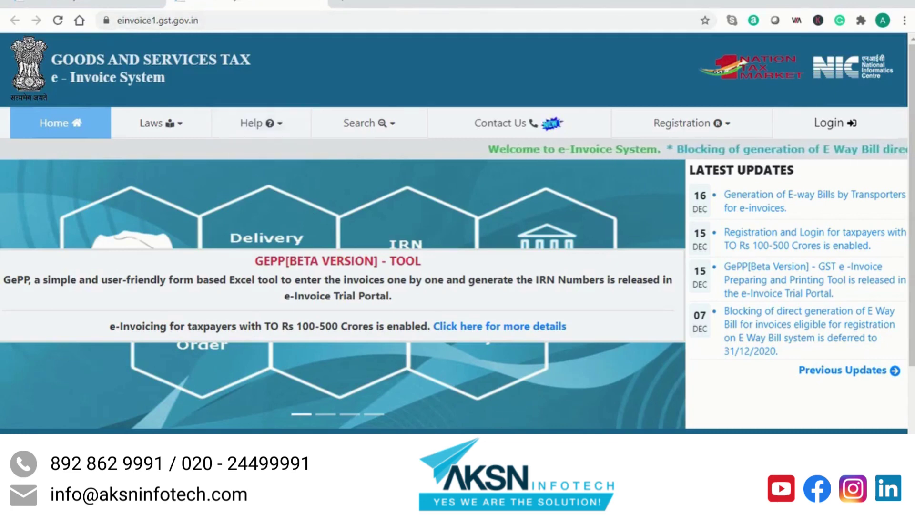
pyautogui.hotkey('alt', 'Tab')
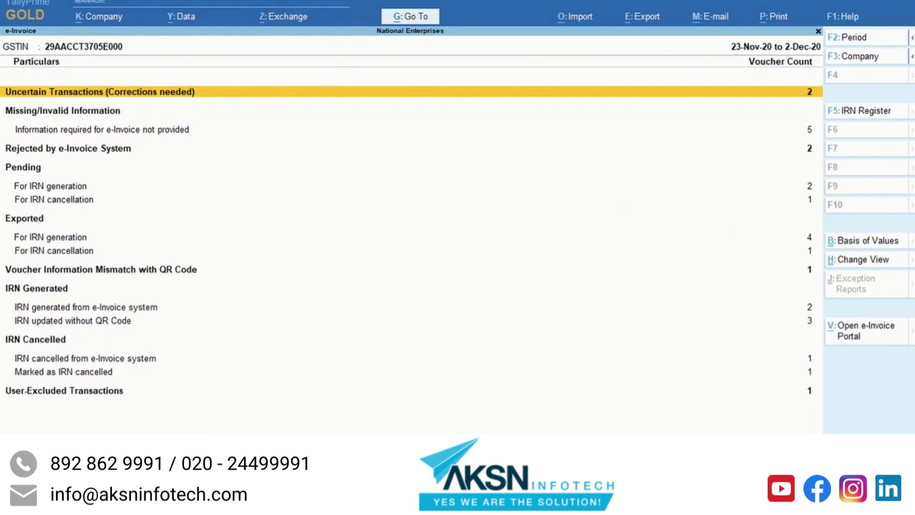